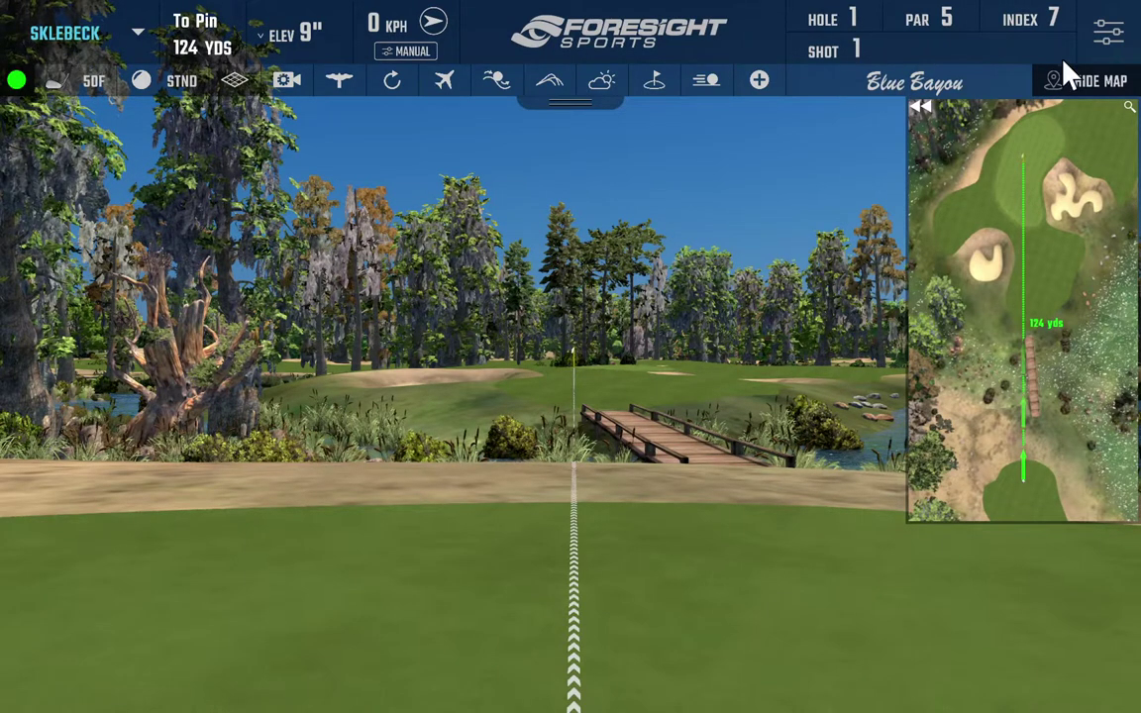
# - Assign SparkoCam Video as Camera 1 in the swing cam settings
pyautogui.click(1106, 30)
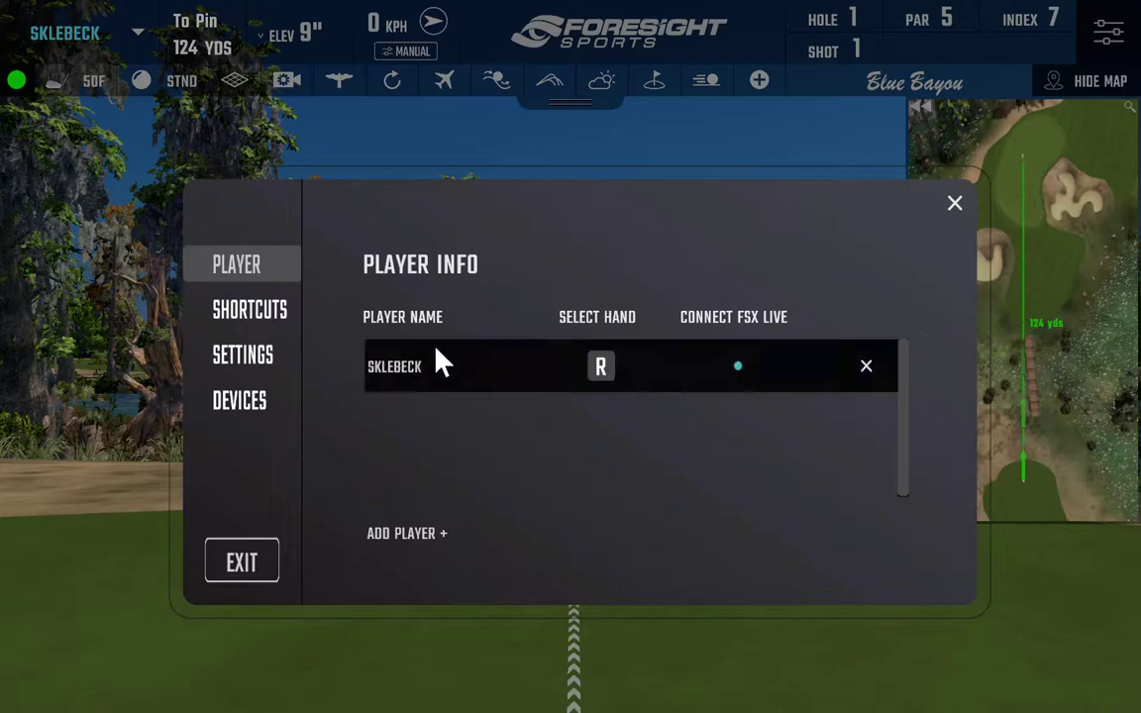
pyautogui.click(263, 356)
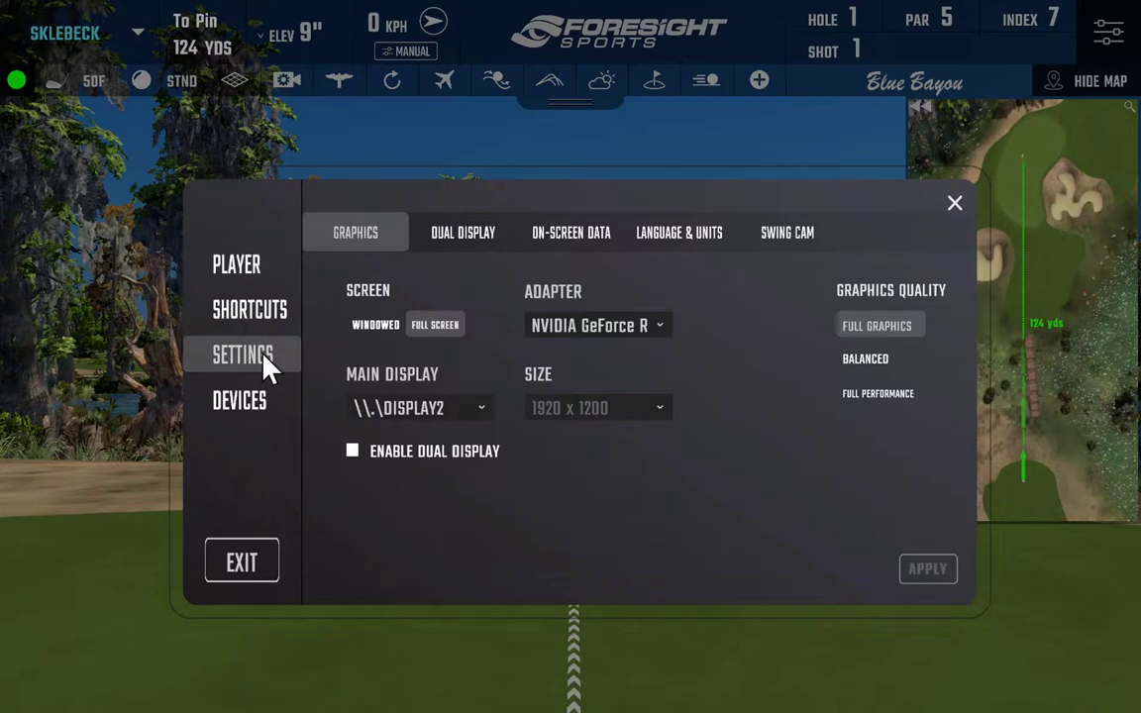
pyautogui.click(789, 247)
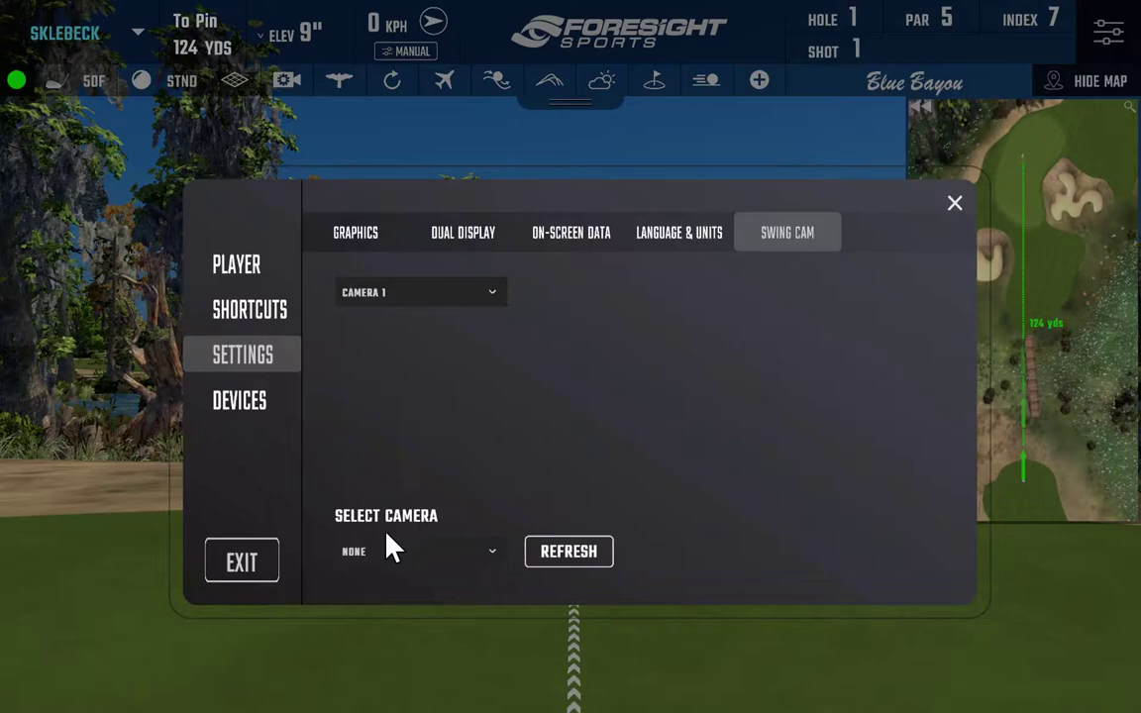
pyautogui.click(485, 562)
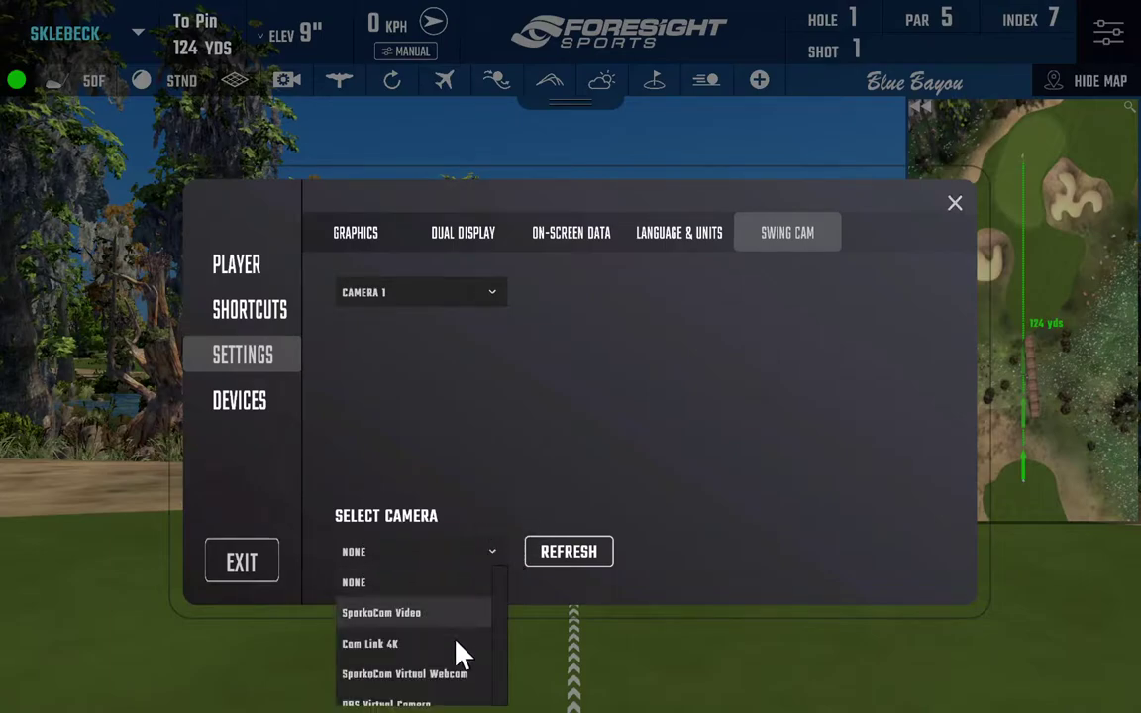
pyautogui.scroll(-1, 457, 630)
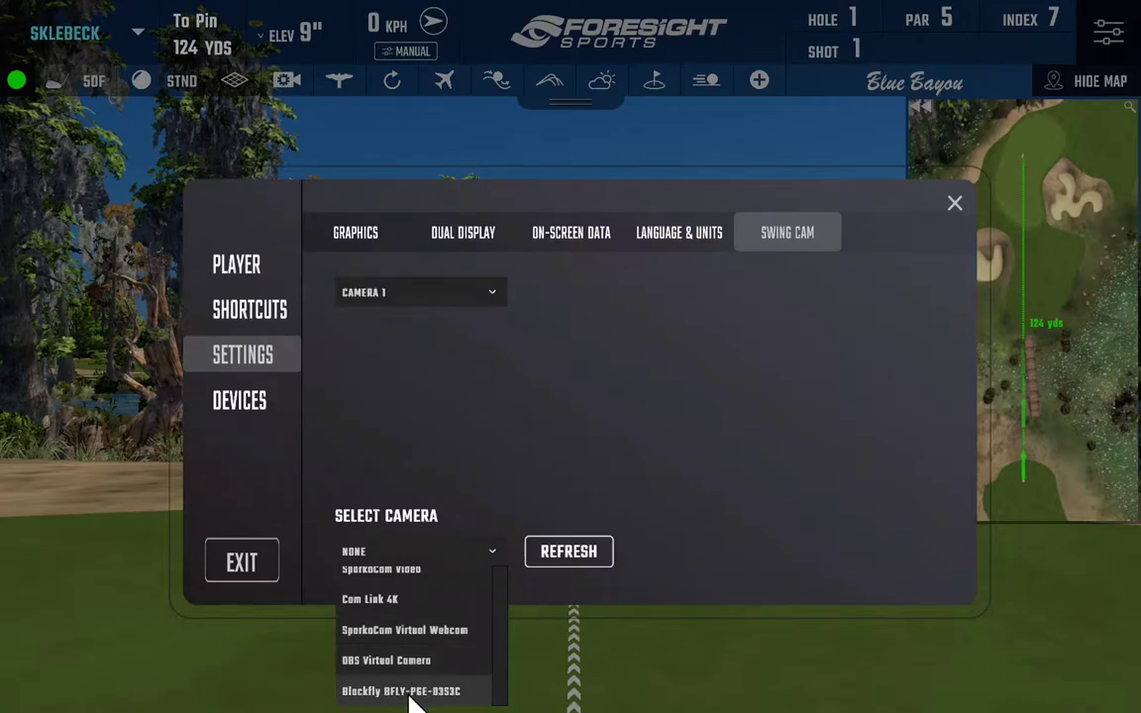
pyautogui.scroll(3, 426, 684)
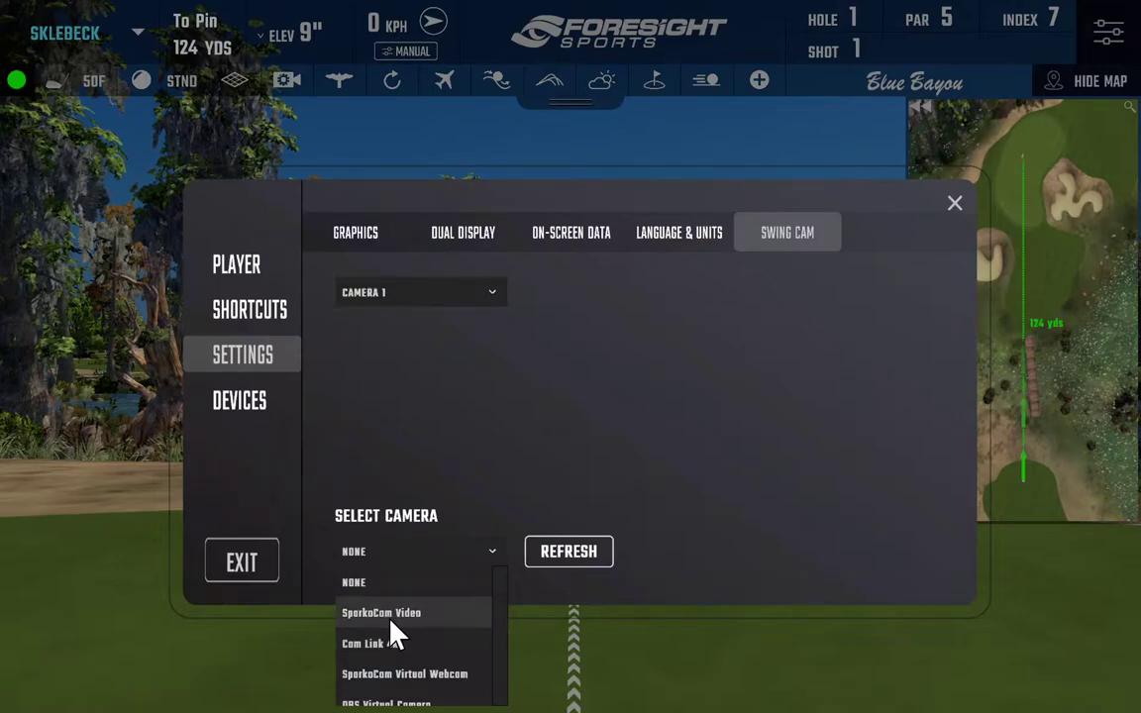
pyautogui.click(395, 620)
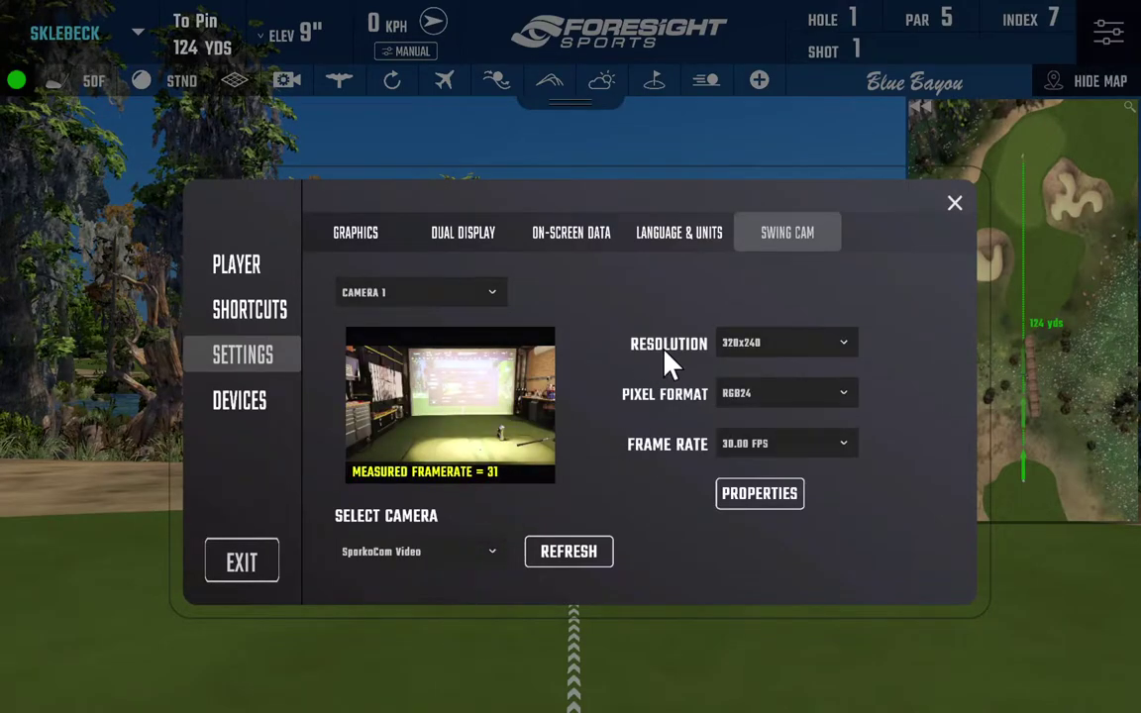
# - Set the swing camera's resolution to 1920x1080
pyautogui.click(841, 347)
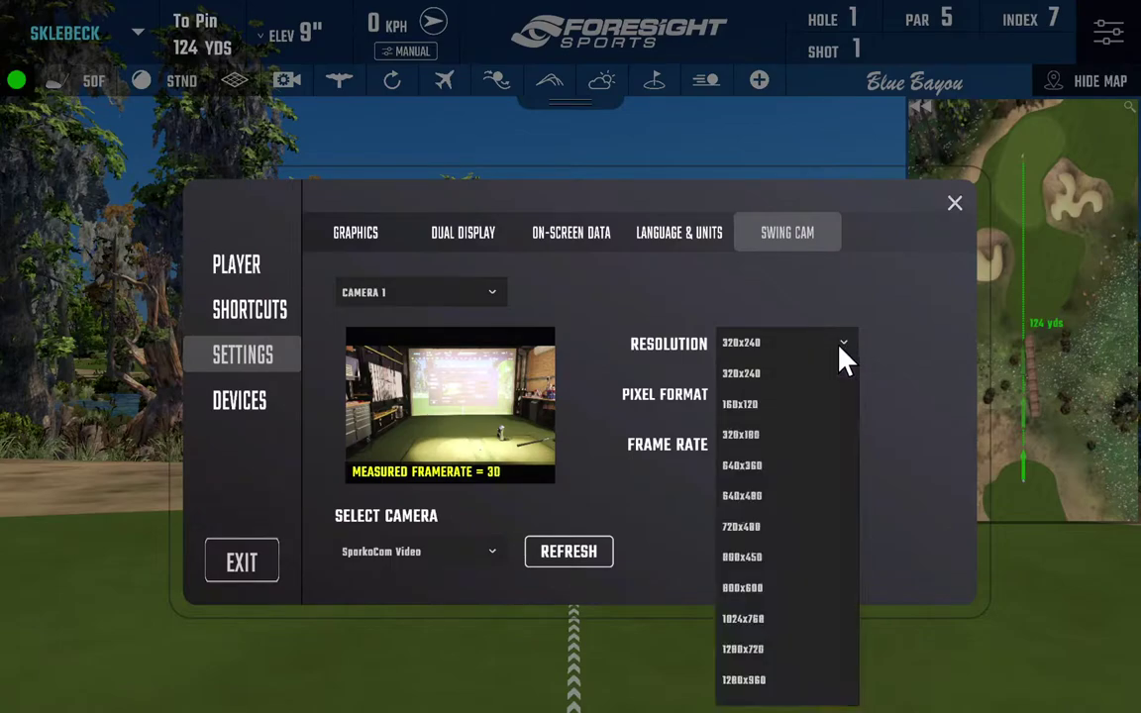
pyautogui.scroll(-2, 845, 584)
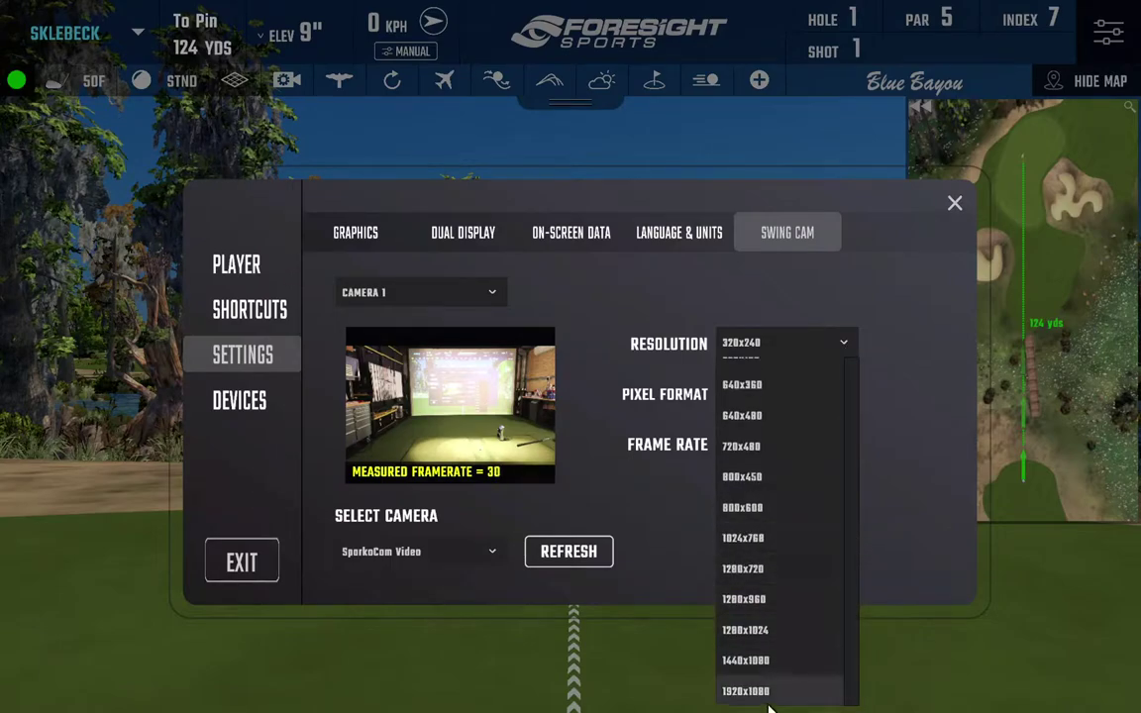
pyautogui.click(757, 692)
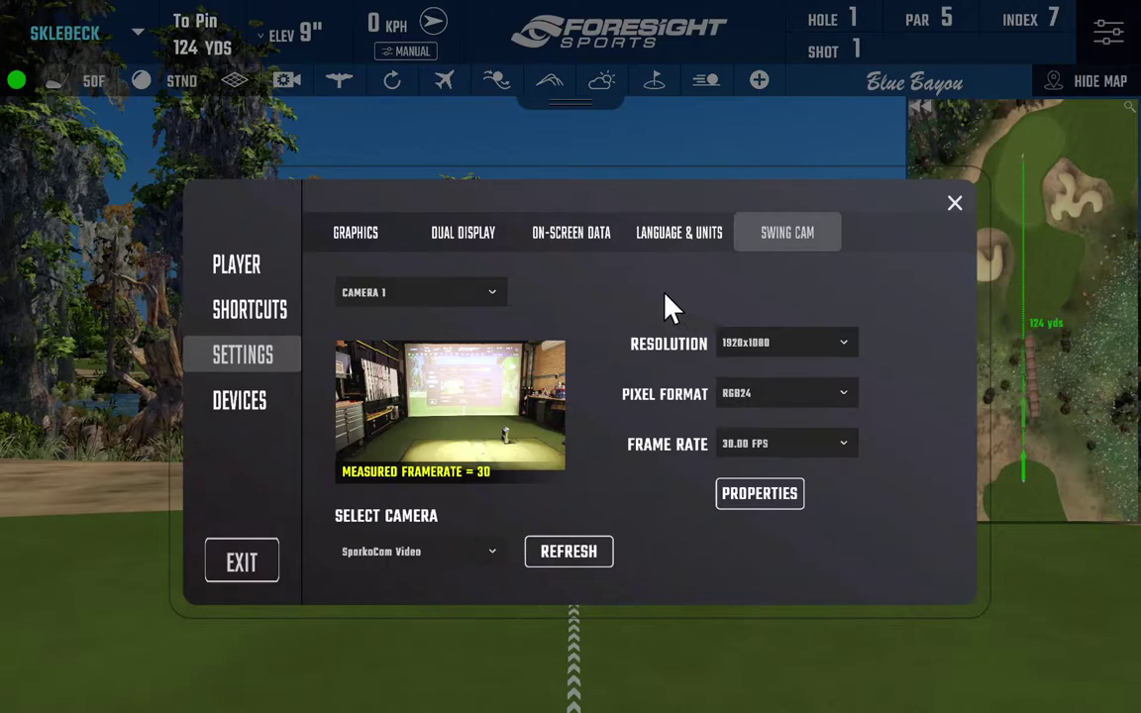
# - Configure the on-screen data to show the video preview, with video shown for 10 seconds after a shot, and apply the change
pyautogui.click(567, 237)
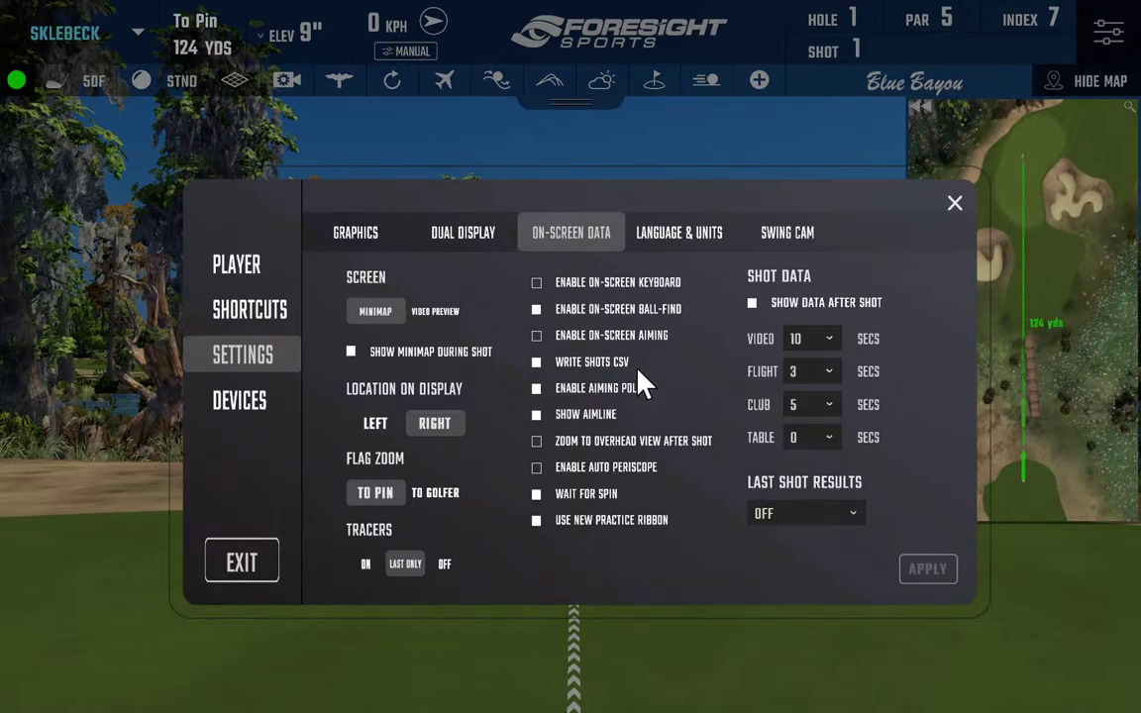
pyautogui.click(437, 311)
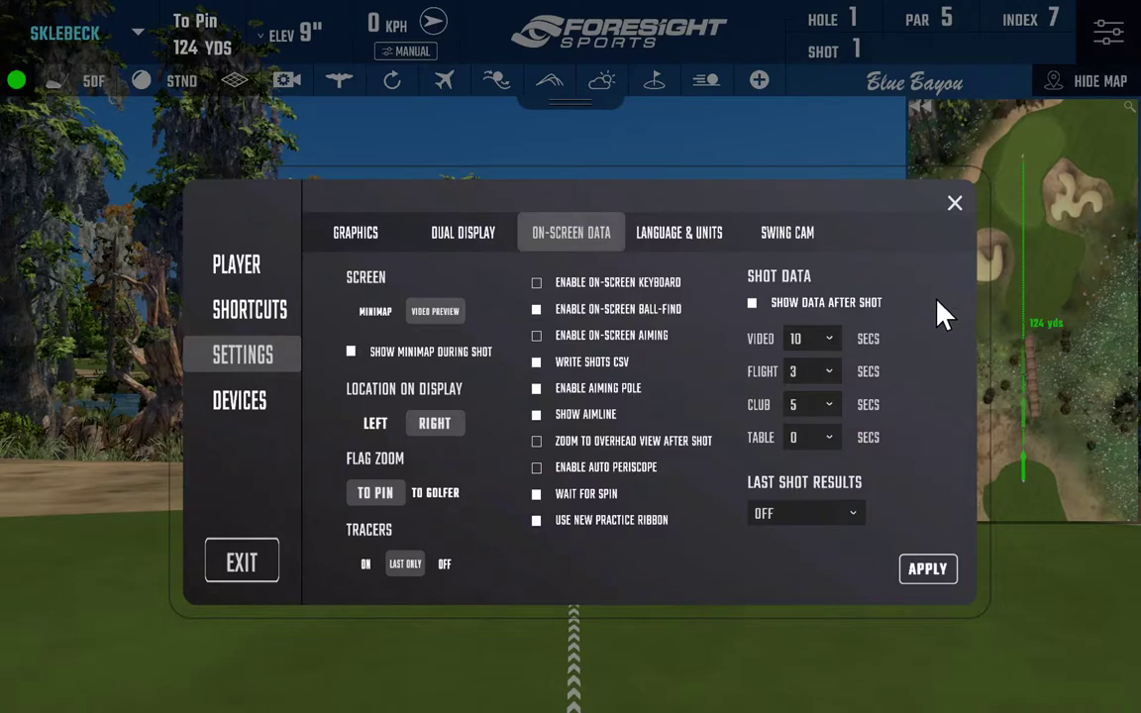
pyautogui.click(830, 343)
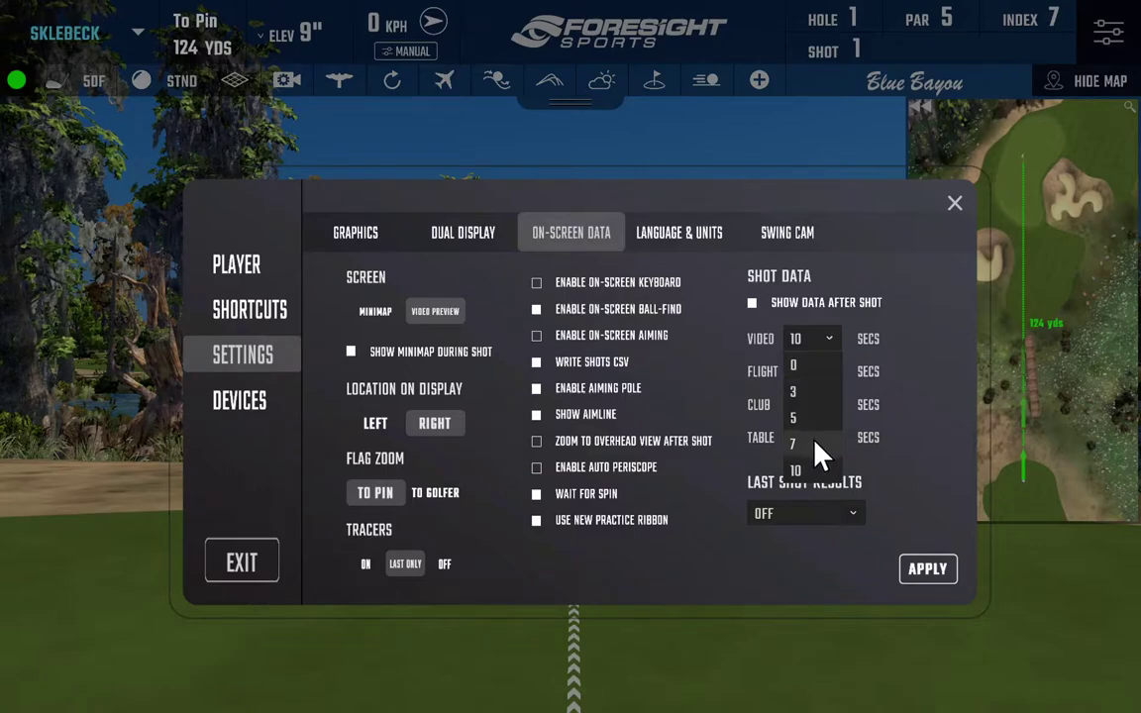
pyautogui.click(799, 470)
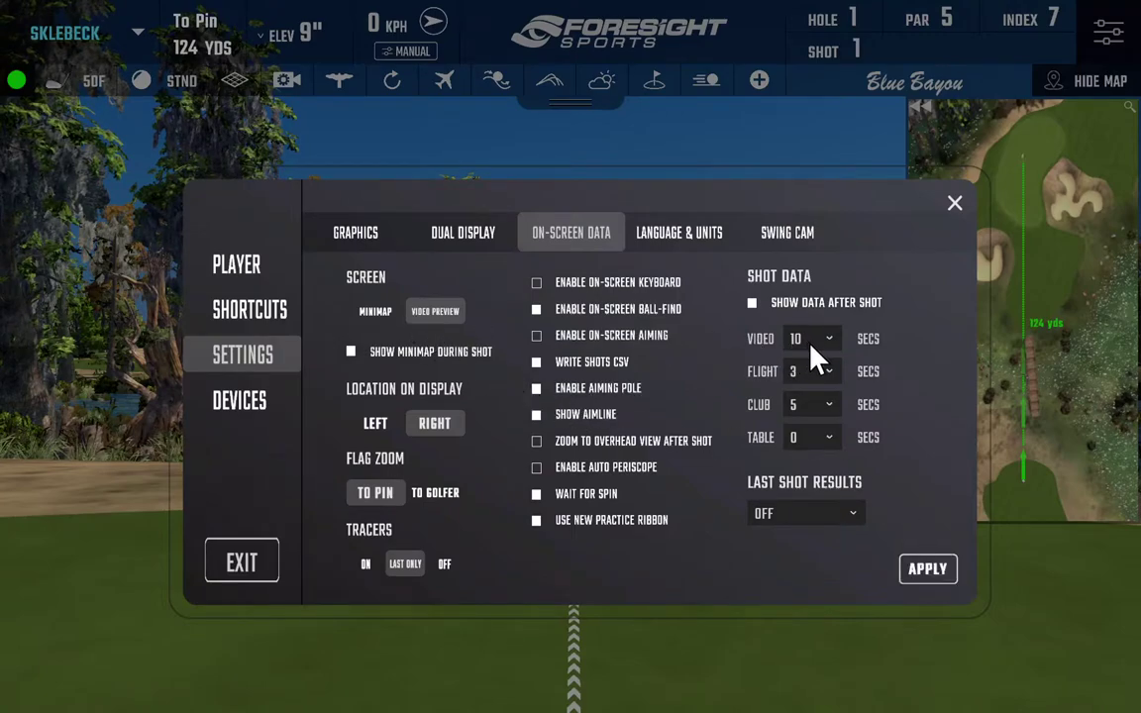
pyautogui.click(926, 572)
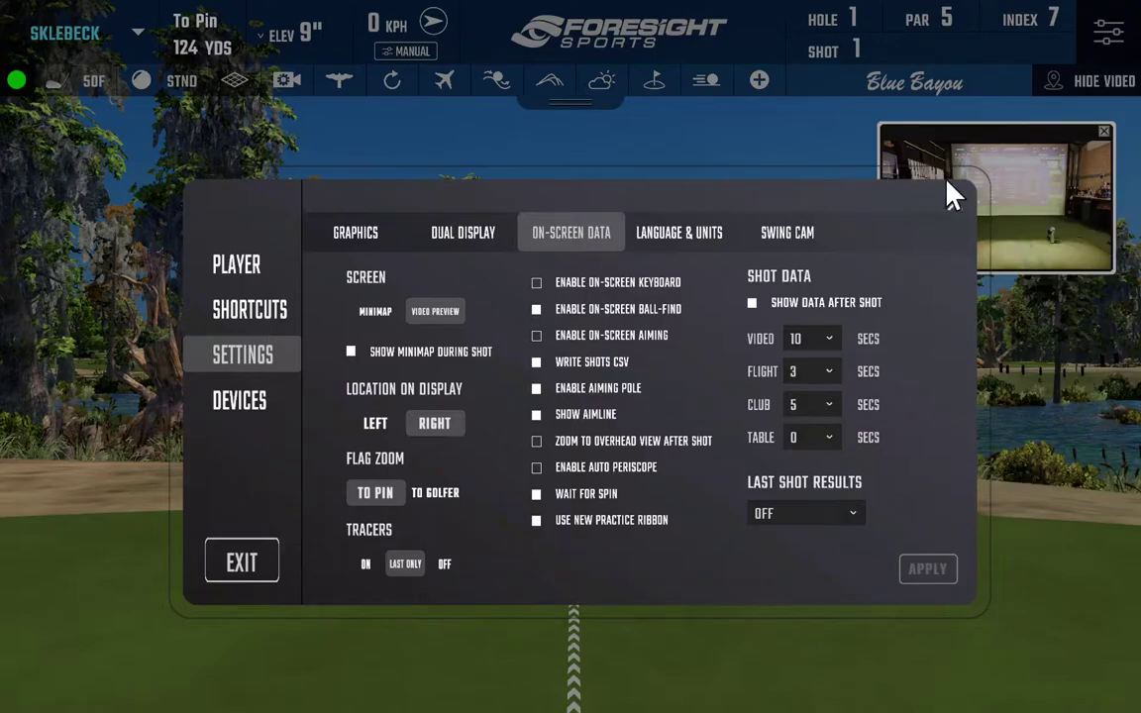
pyautogui.click(955, 204)
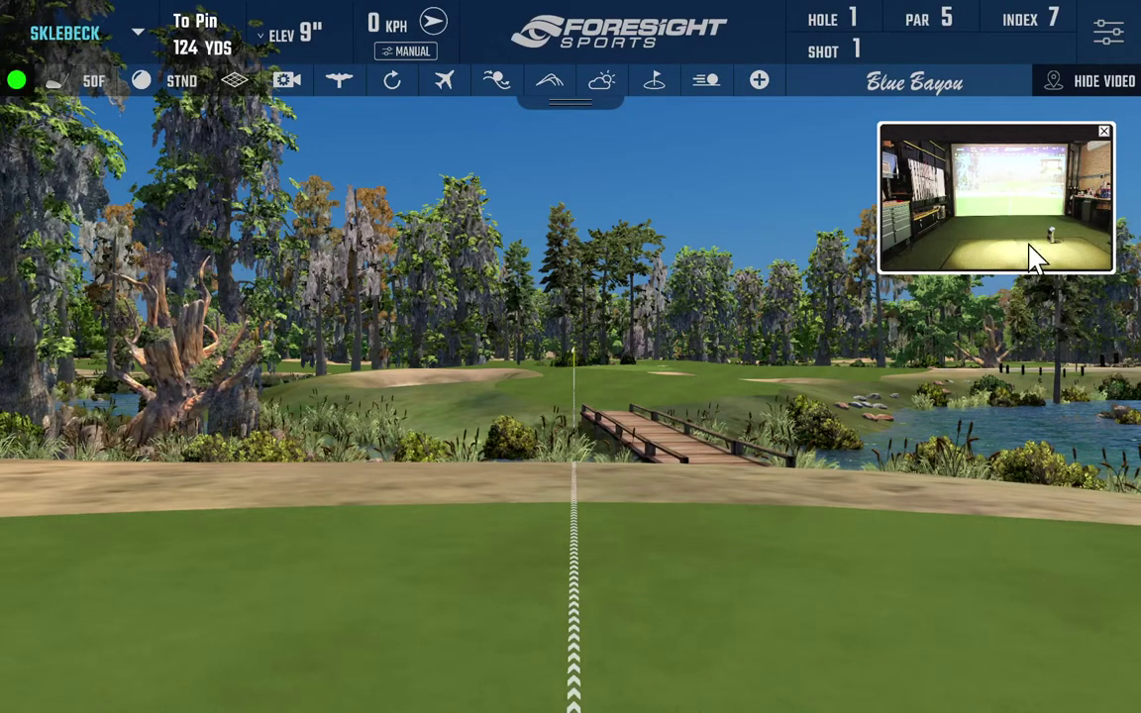
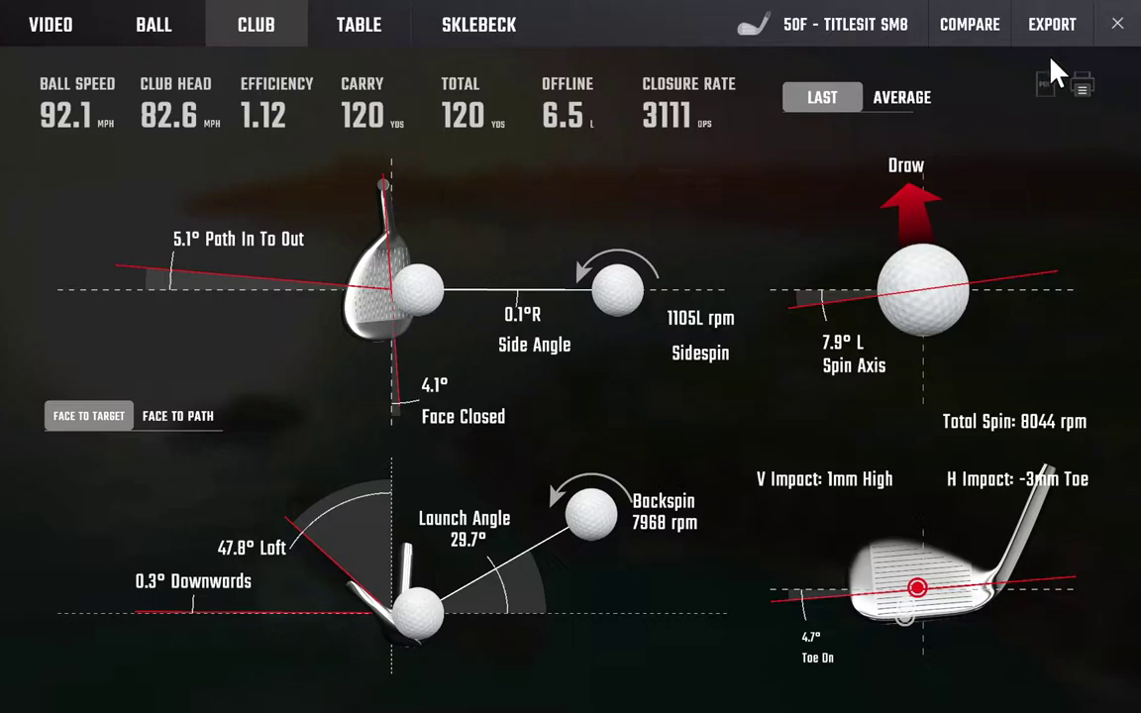
# - Sketch freehand yellow circles and a diagonal stroke over the shot's swing video, and erase parts of the circles
pyautogui.click(84, 25)
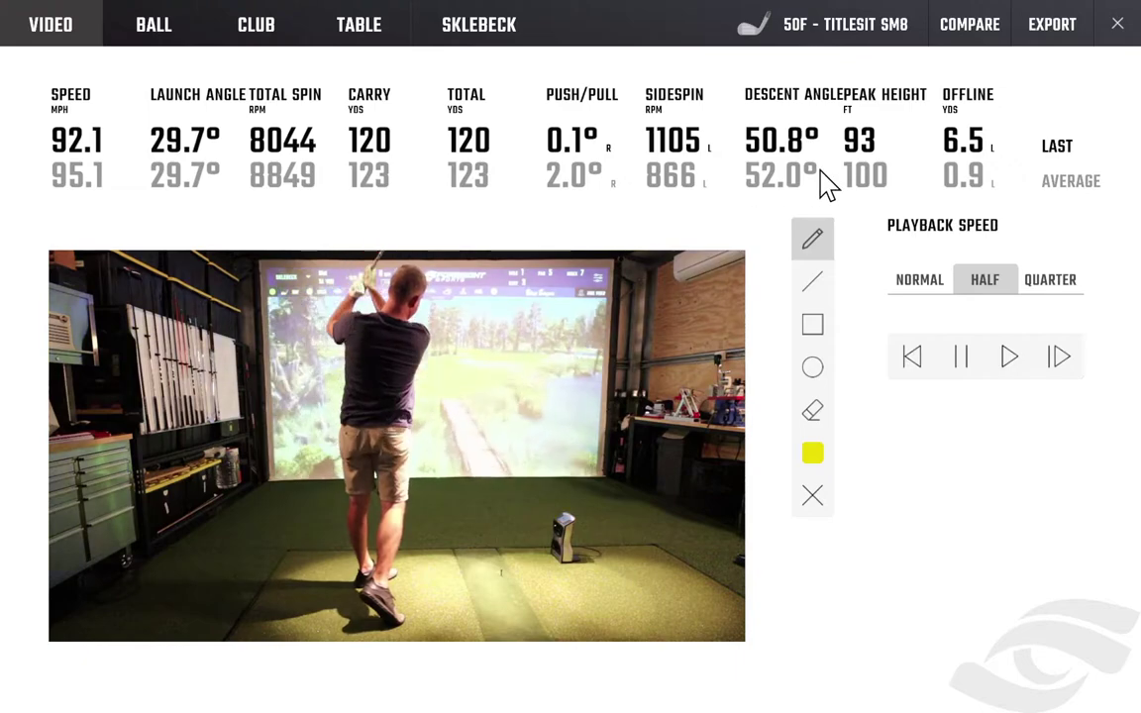
pyautogui.moveTo(512, 439)
pyautogui.mouseDown()
pyautogui.moveTo(520, 403)
pyautogui.moveTo(577, 400)
pyautogui.moveTo(535, 478)
pyautogui.moveTo(480, 405)
pyautogui.moveTo(534, 445)
pyautogui.moveTo(501, 423)
pyautogui.moveTo(534, 396)
pyautogui.mouseUp()
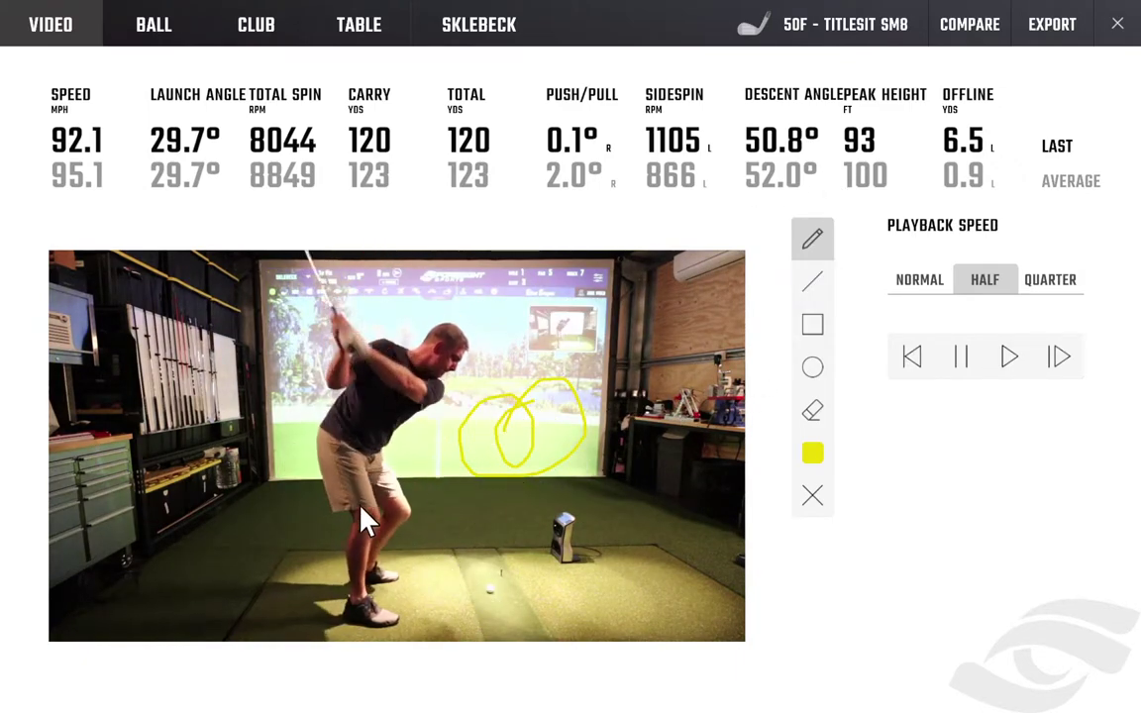
pyautogui.moveTo(255, 332); pyautogui.dragTo(461, 478)
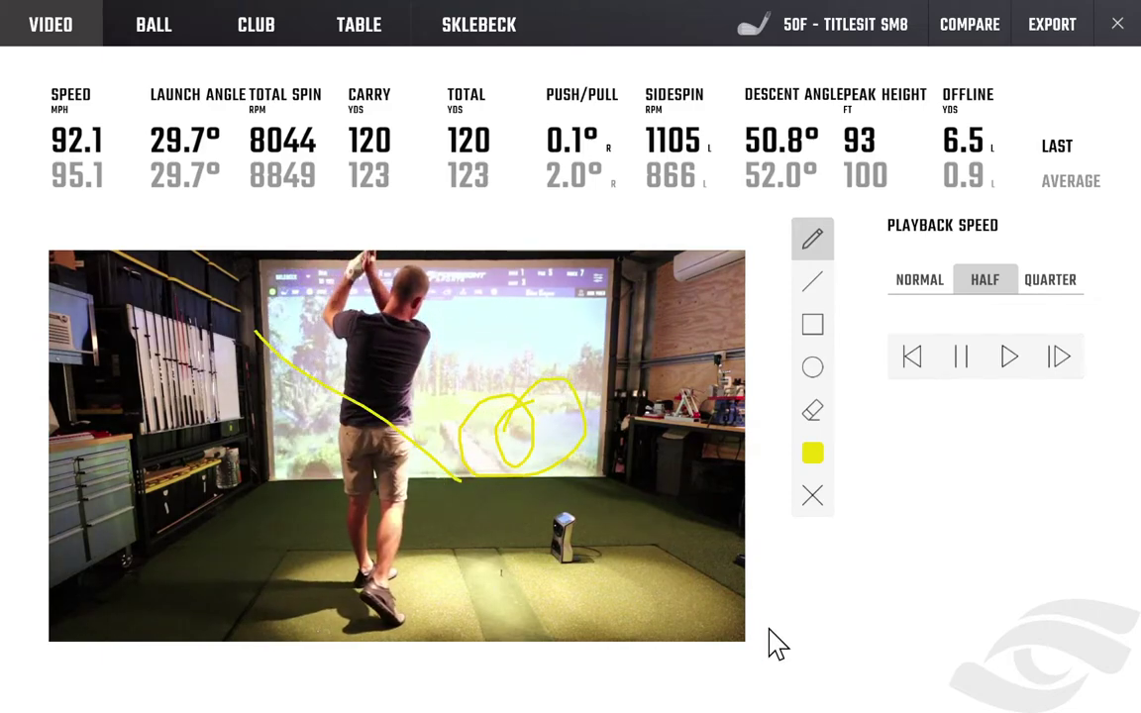
pyautogui.click(814, 414)
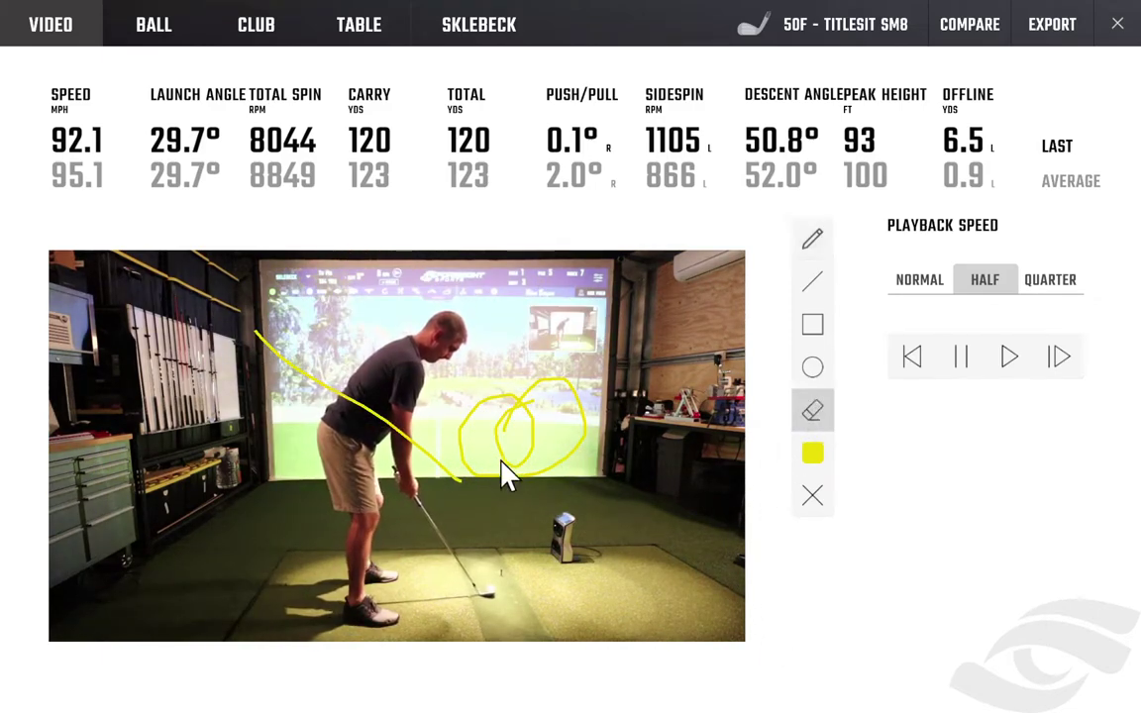
pyautogui.moveTo(491, 459)
pyautogui.mouseDown()
pyautogui.moveTo(576, 415)
pyautogui.moveTo(528, 414)
pyautogui.moveTo(499, 443)
pyautogui.moveTo(491, 425)
pyautogui.moveTo(476, 456)
pyautogui.mouseUp()
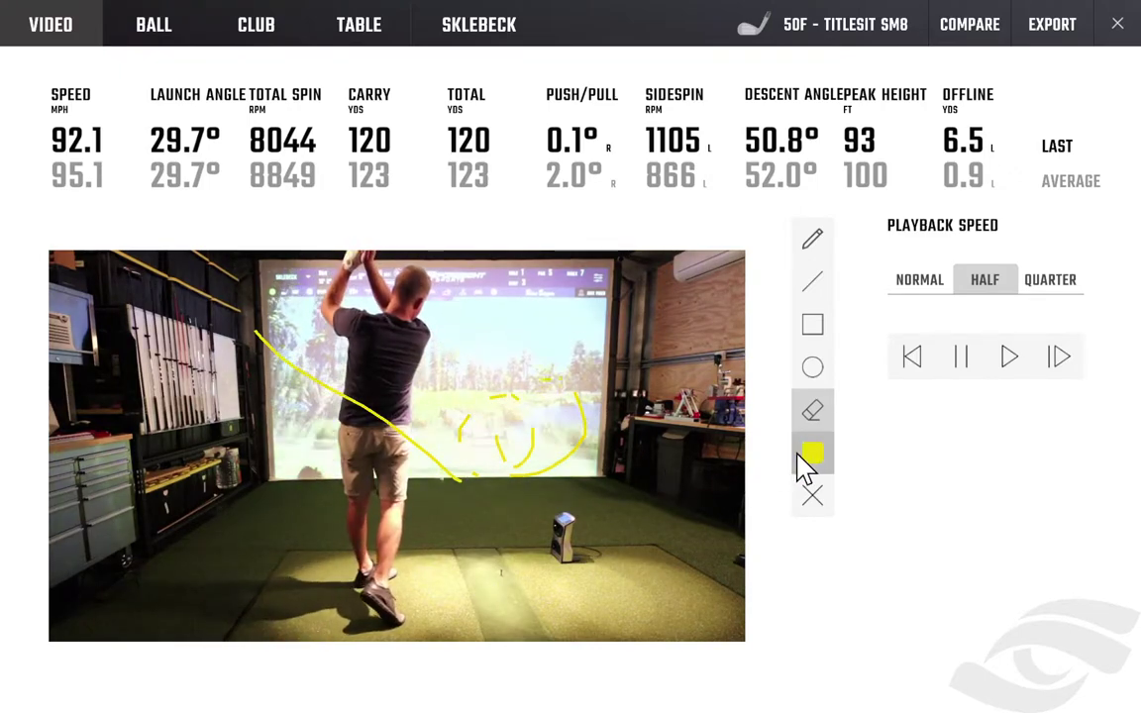
# - Change the annotation colour to magenta and draw two crossing straight lines over the golfer plus an ellipse around his head and shoulders
pyautogui.click(810, 458)
pyautogui.click(387, 253)
pyautogui.click(405, 295)
pyautogui.click(755, 620)
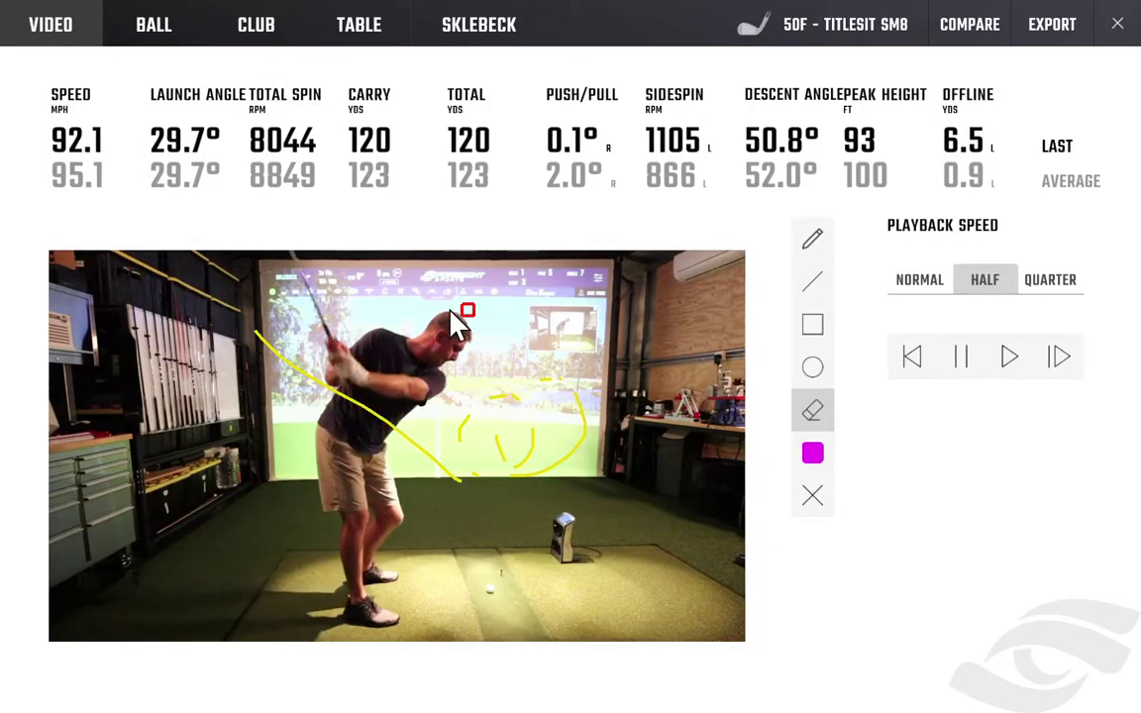
pyautogui.click(814, 285)
pyautogui.moveTo(497, 322); pyautogui.dragTo(294, 555)
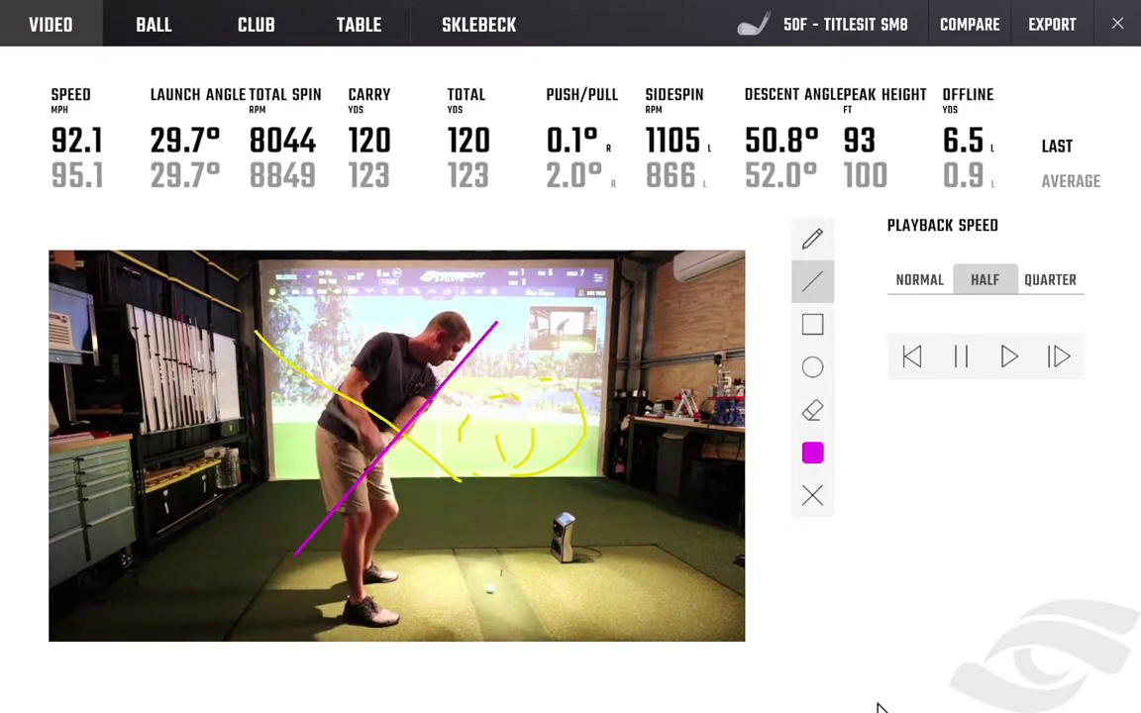
pyautogui.moveTo(478, 547); pyautogui.dragTo(295, 295)
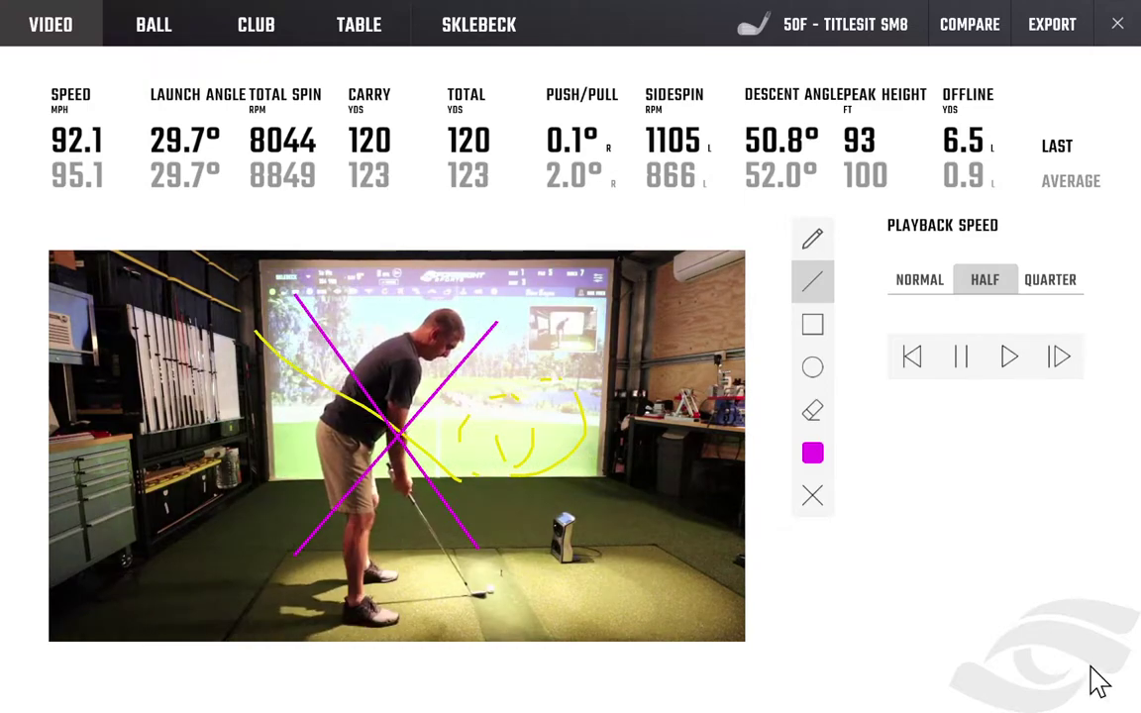
pyautogui.click(813, 368)
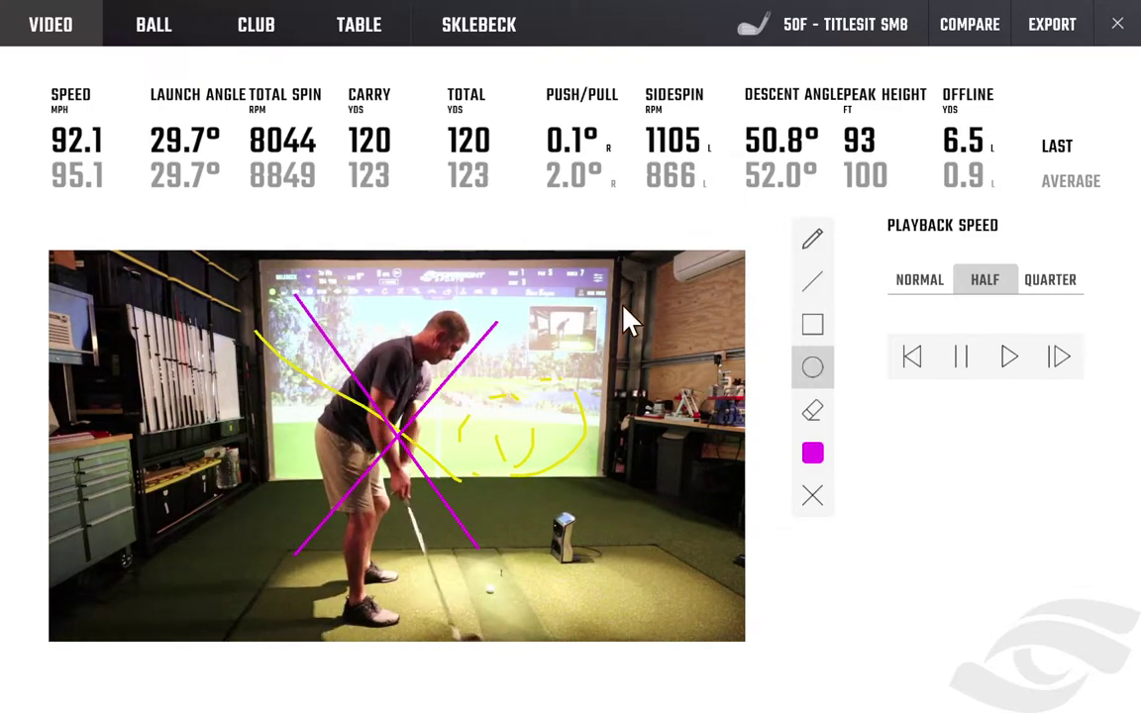
pyautogui.moveTo(472, 298)
pyautogui.mouseDown()
pyautogui.moveTo(438, 324)
pyautogui.moveTo(389, 428)
pyautogui.mouseUp()
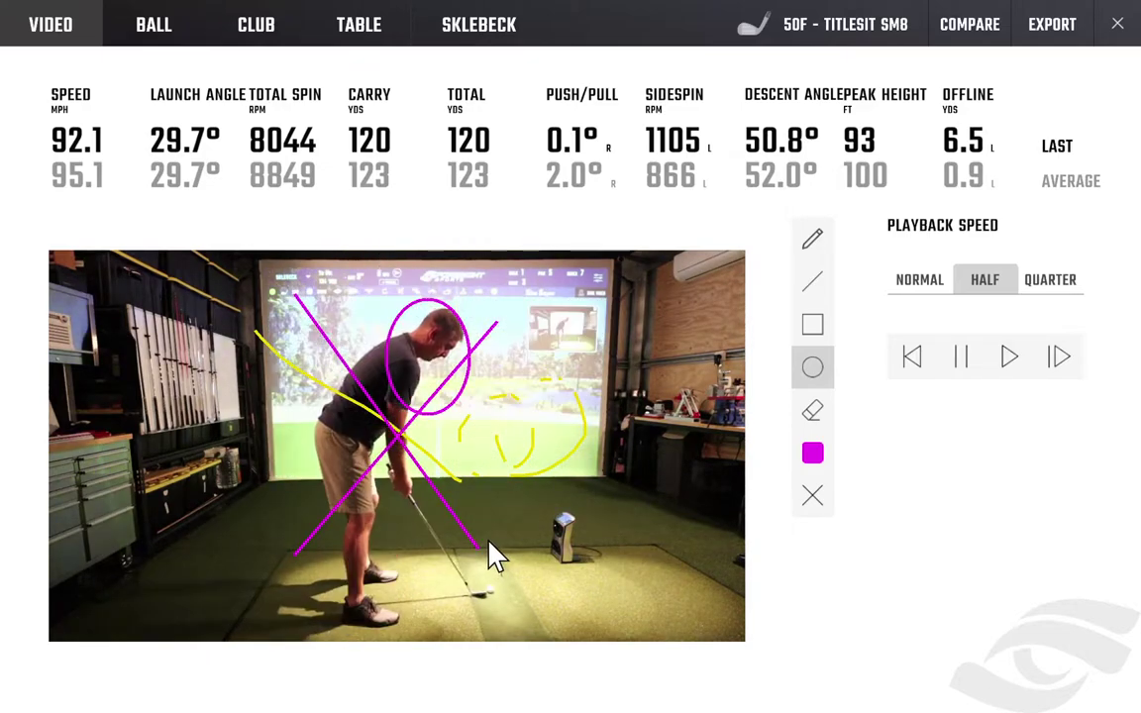
# - Set the swing video's playback speed to Normal and clear all the drawings from it
pyautogui.click(926, 285)
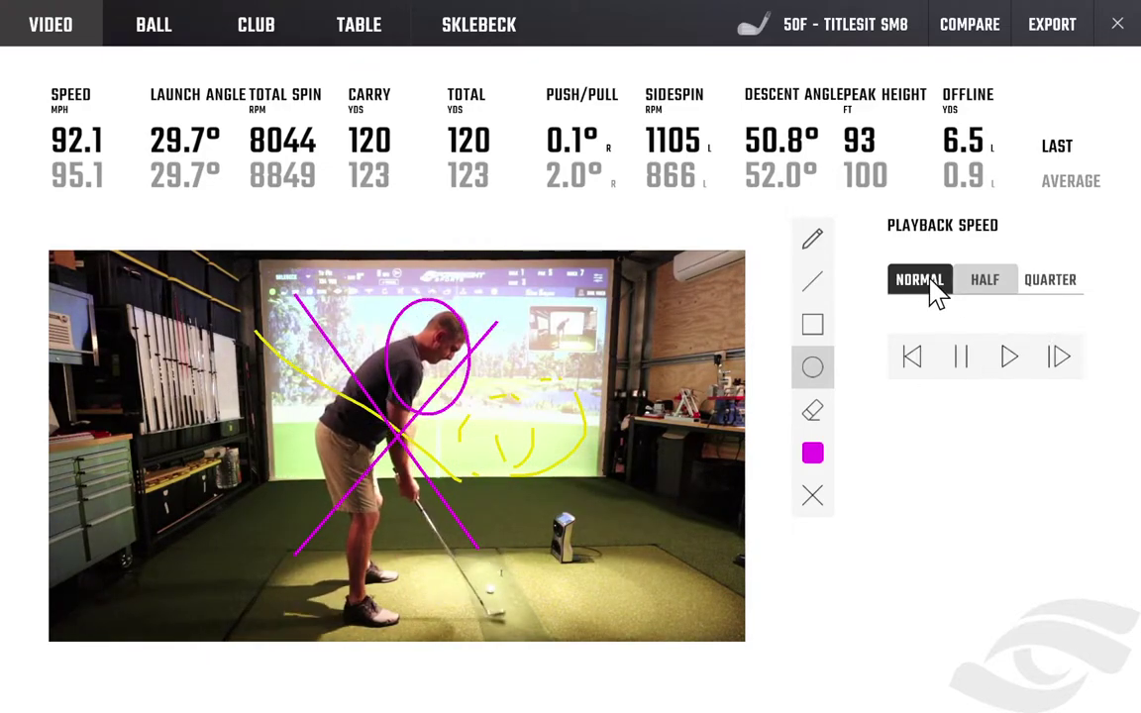
pyautogui.click(814, 414)
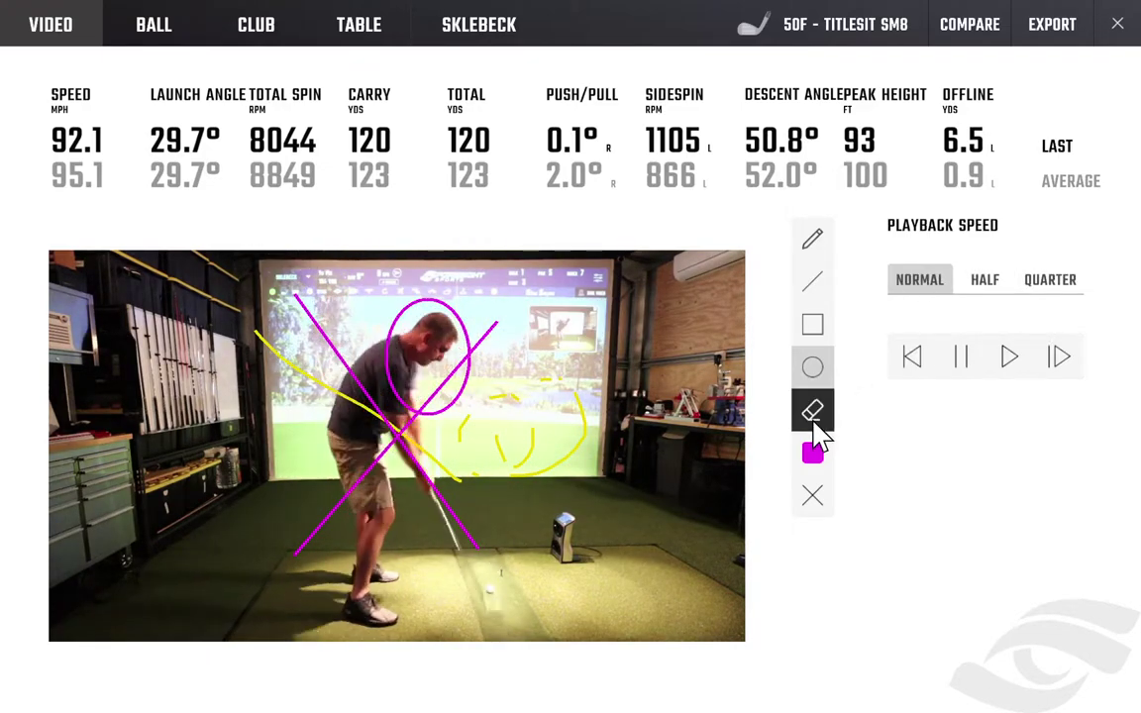
pyautogui.click(813, 496)
# - Play the swing video at half speed and at quarter speed, leaving it on Quarter
pyautogui.click(960, 287)
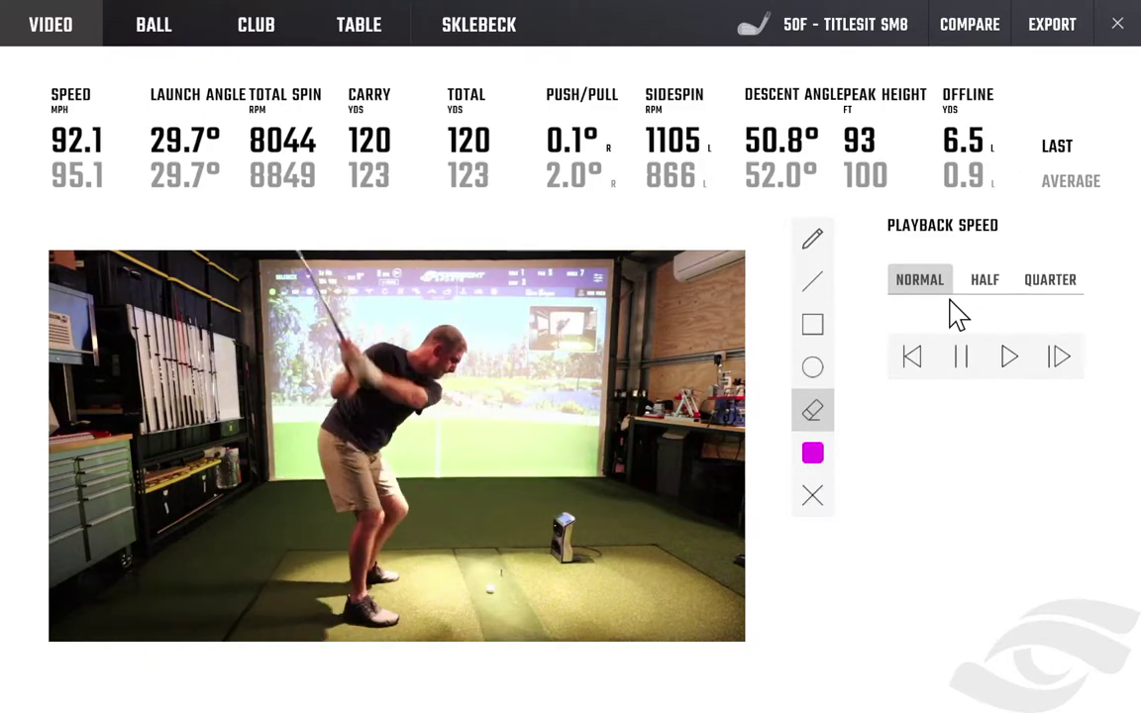
pyautogui.click(986, 285)
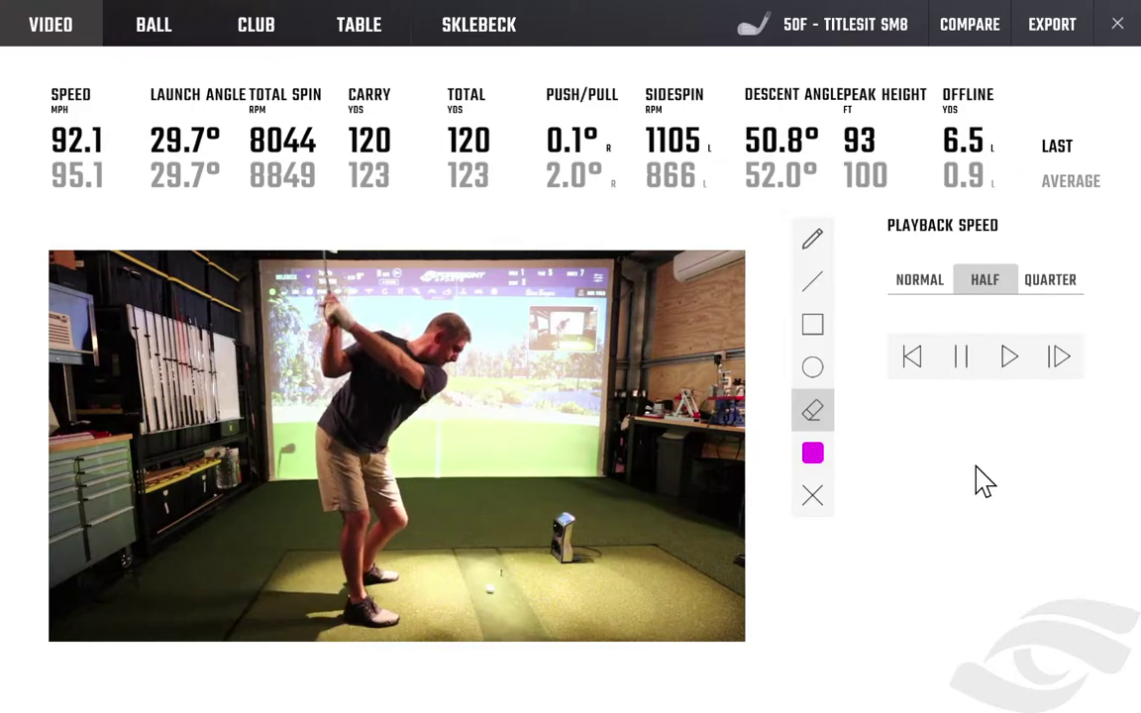
pyautogui.click(1050, 280)
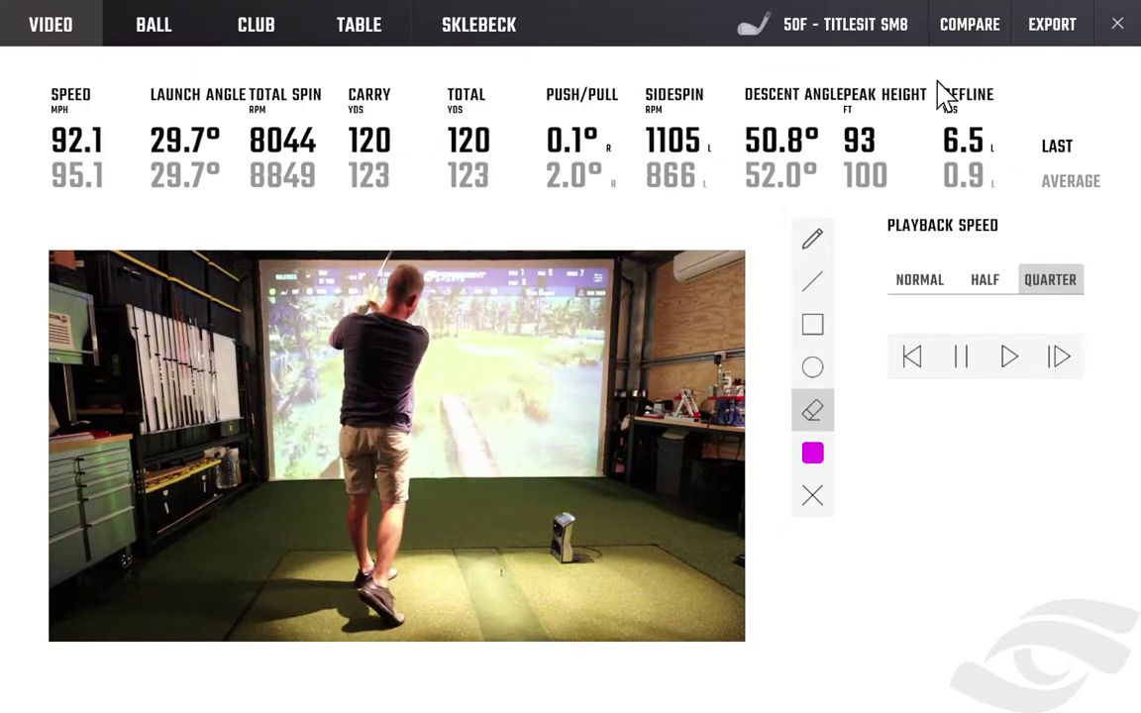
# - Close the shot results and load the FSX Live site from its bookmark in Chrome
pyautogui.click(1118, 24)
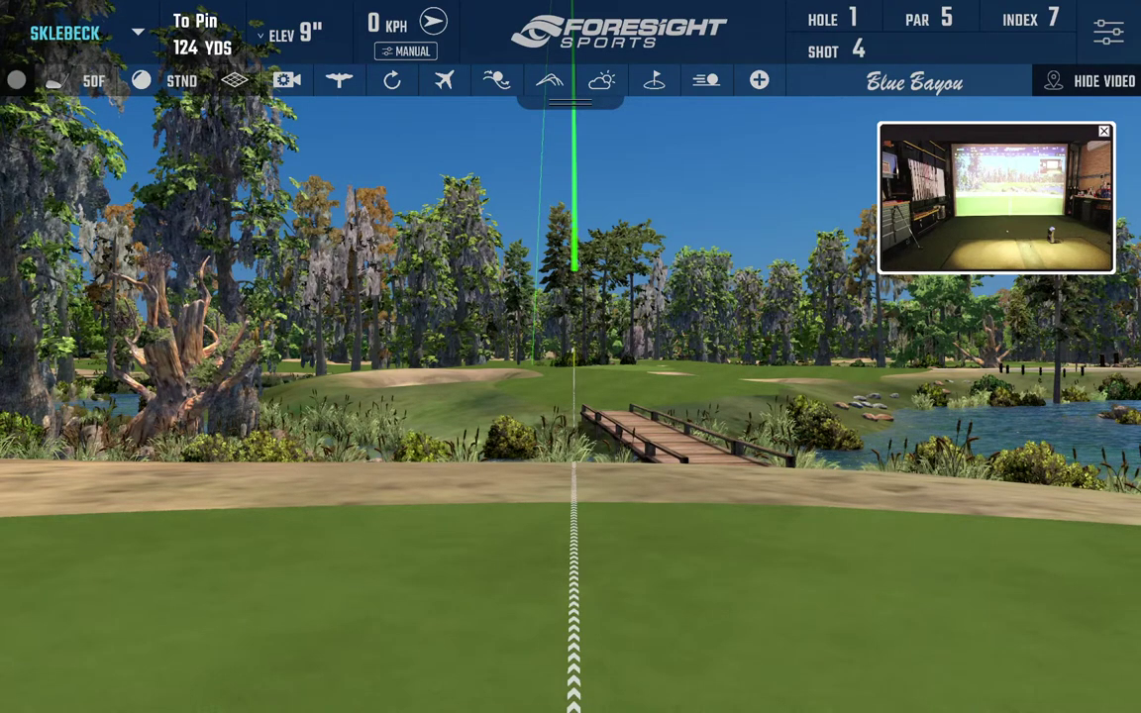
pyautogui.hotkey('alt', 'Tab')
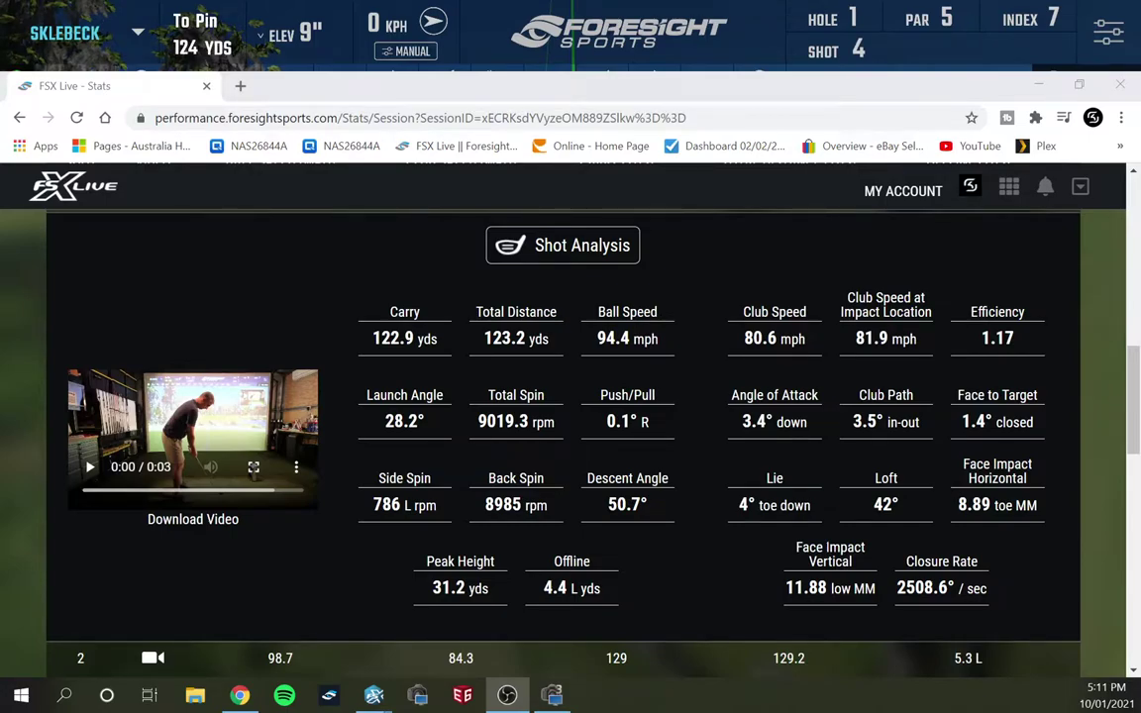
pyautogui.click(418, 151)
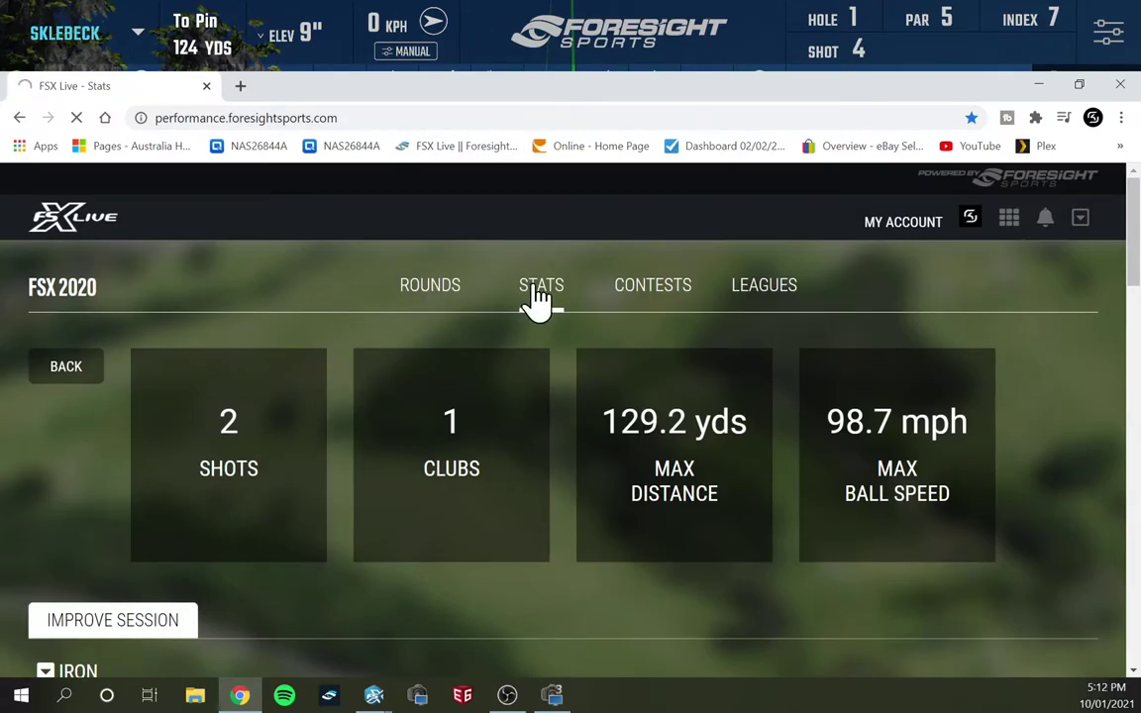
# - Go to the FSX 2020 Stats and open the 01/10/21 session that has video
pyautogui.click(535, 295)
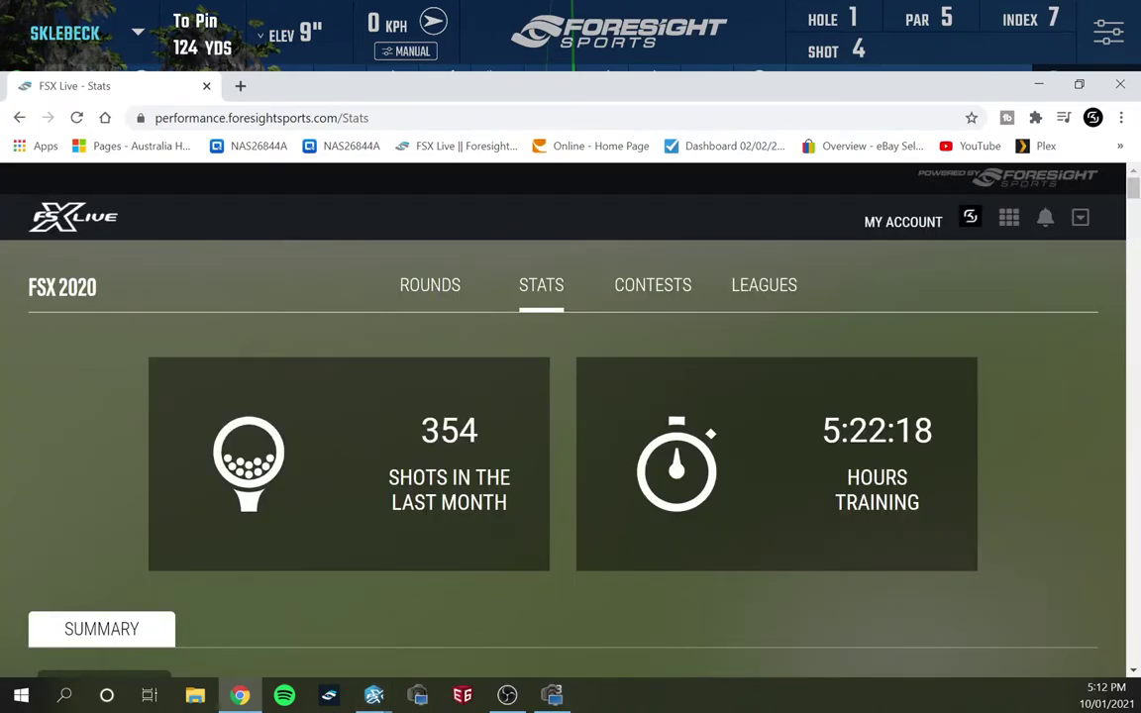
pyautogui.scroll(-3, 407, 502)
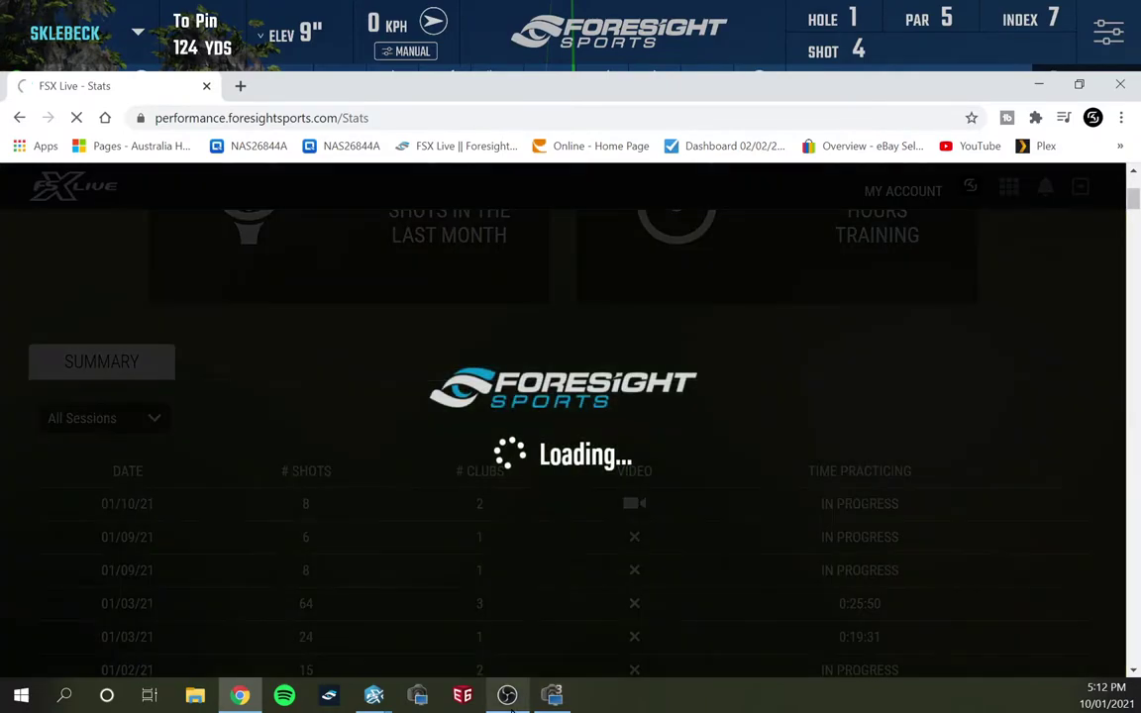
pyautogui.moveTo(506, 696)
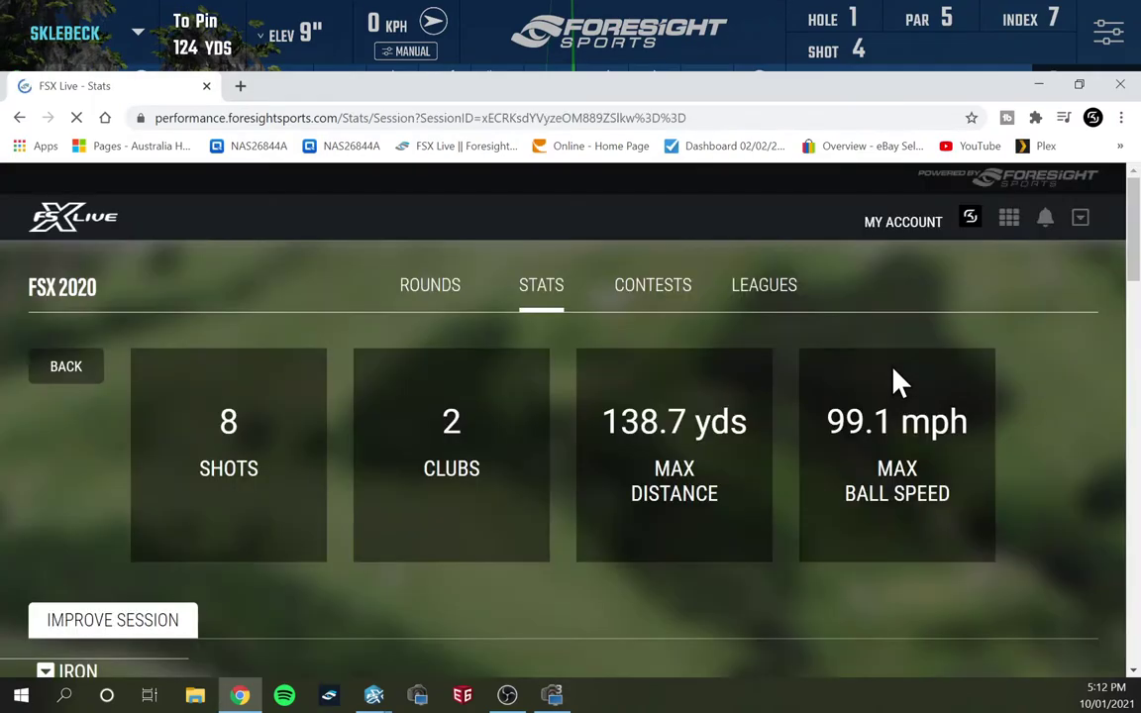
# - Review the session's shot summary tables for the iron and the 50F wedge
pyautogui.scroll(-6, 592, 451)
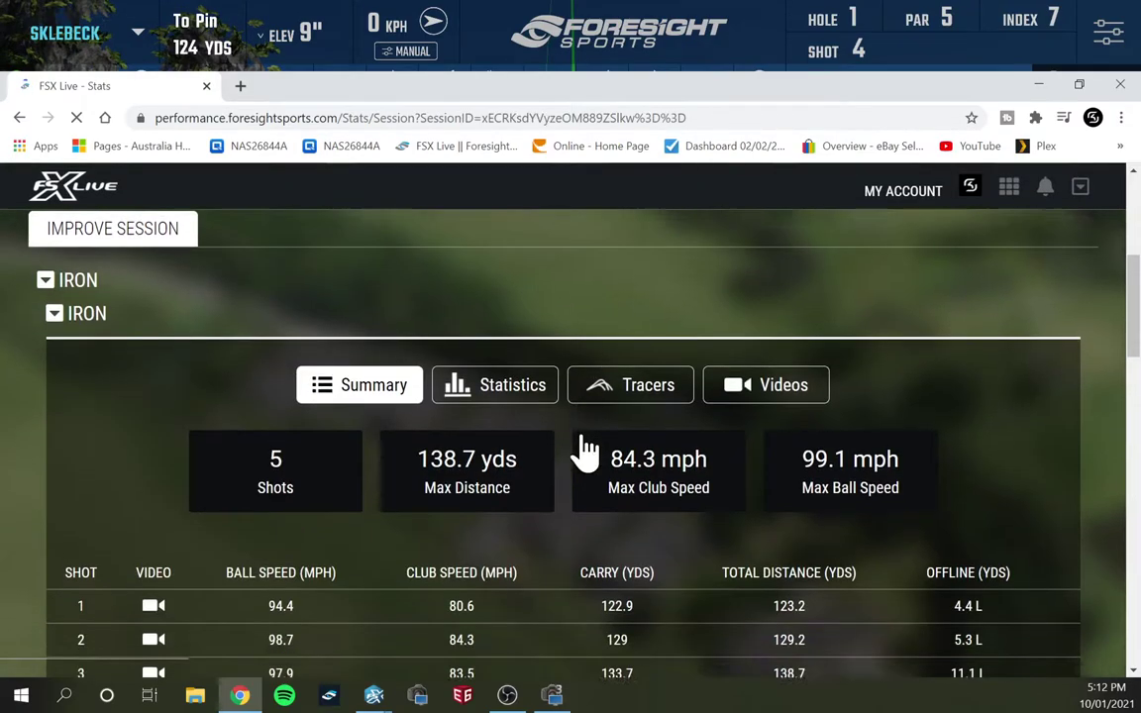
pyautogui.scroll(3, 585, 451)
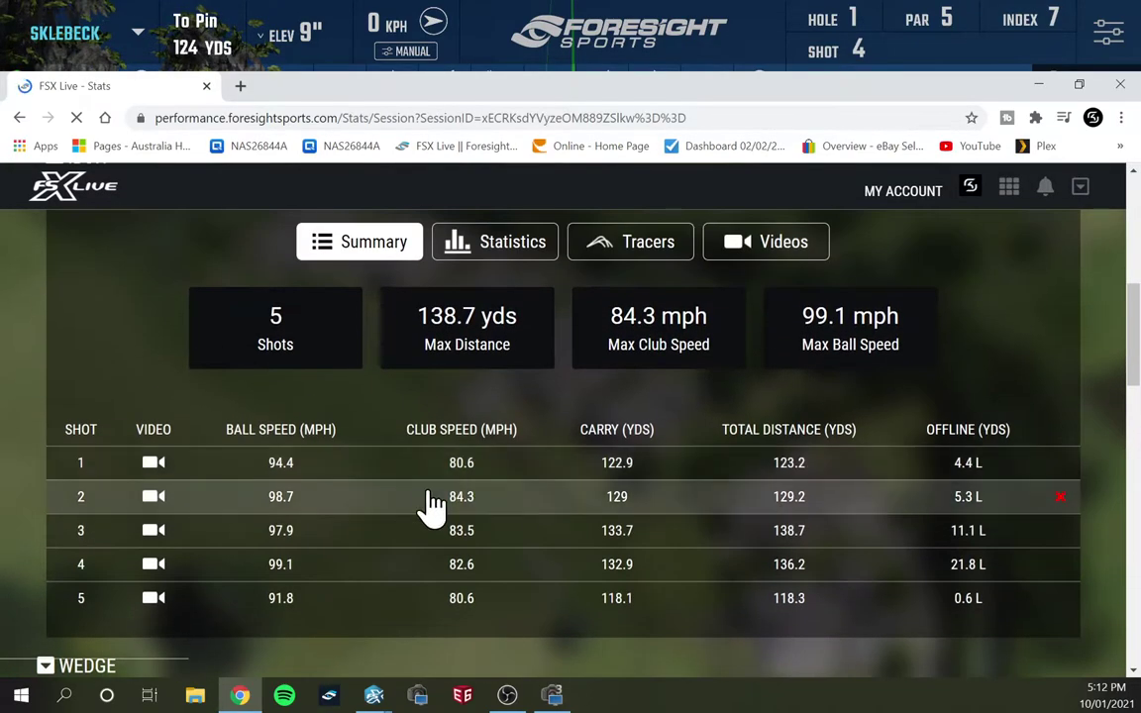
pyautogui.scroll(-5, 396, 445)
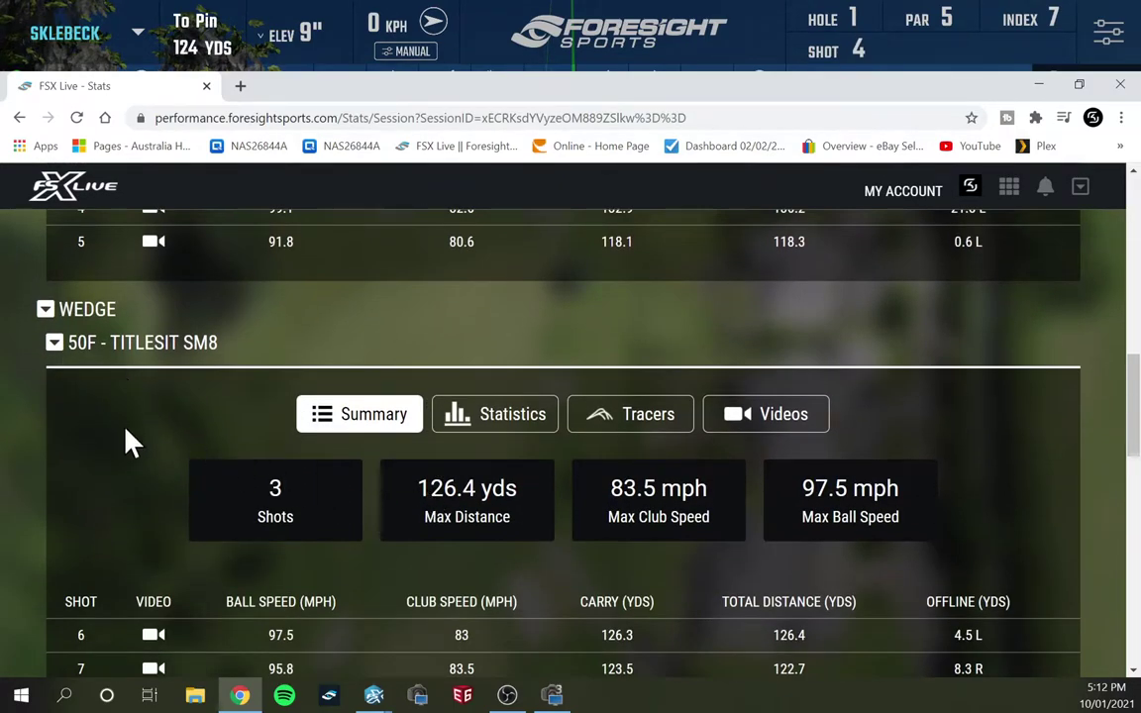
pyautogui.scroll(-3, 129, 450)
pyautogui.scroll(1, 149, 459)
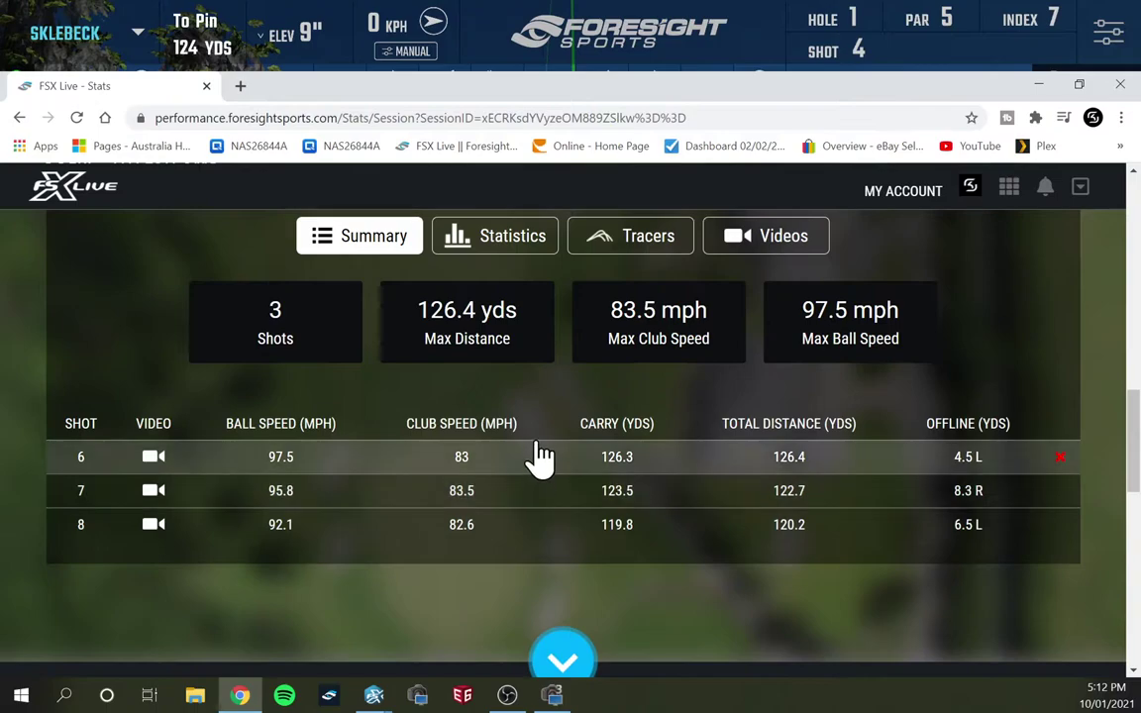
# - Show the 50F wedge's shot statistics with the dispersion chart, followed by its shot tracers
pyautogui.click(507, 251)
pyautogui.scroll(-3, 528, 480)
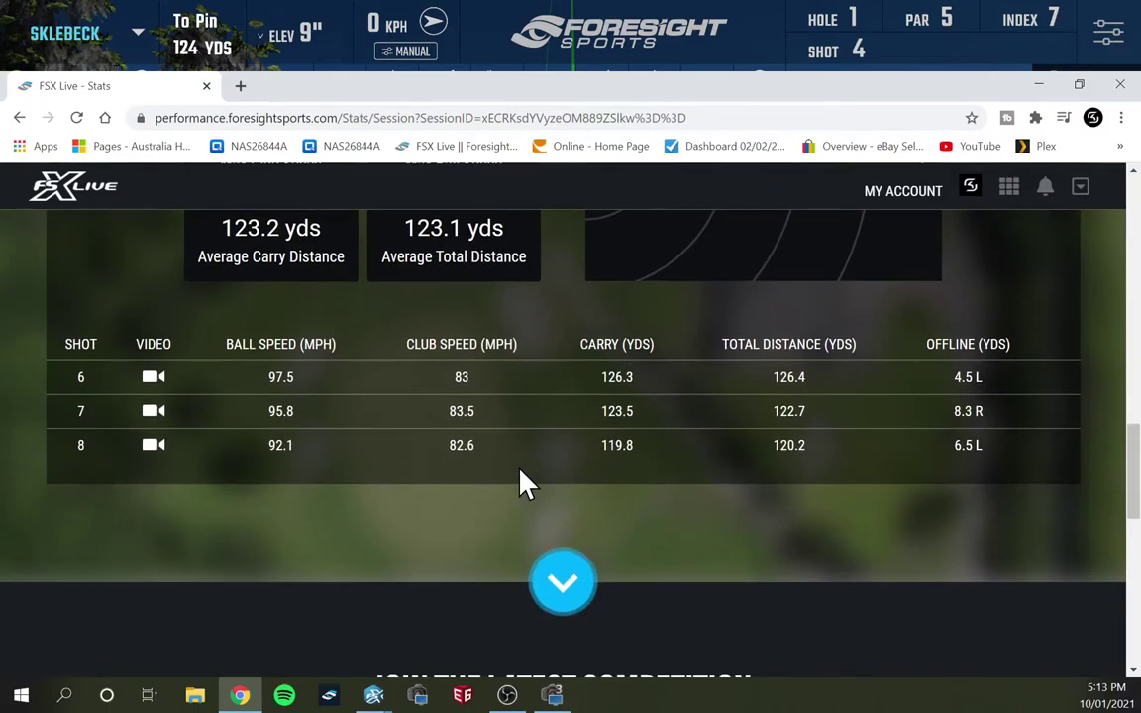
pyautogui.scroll(2, 523, 483)
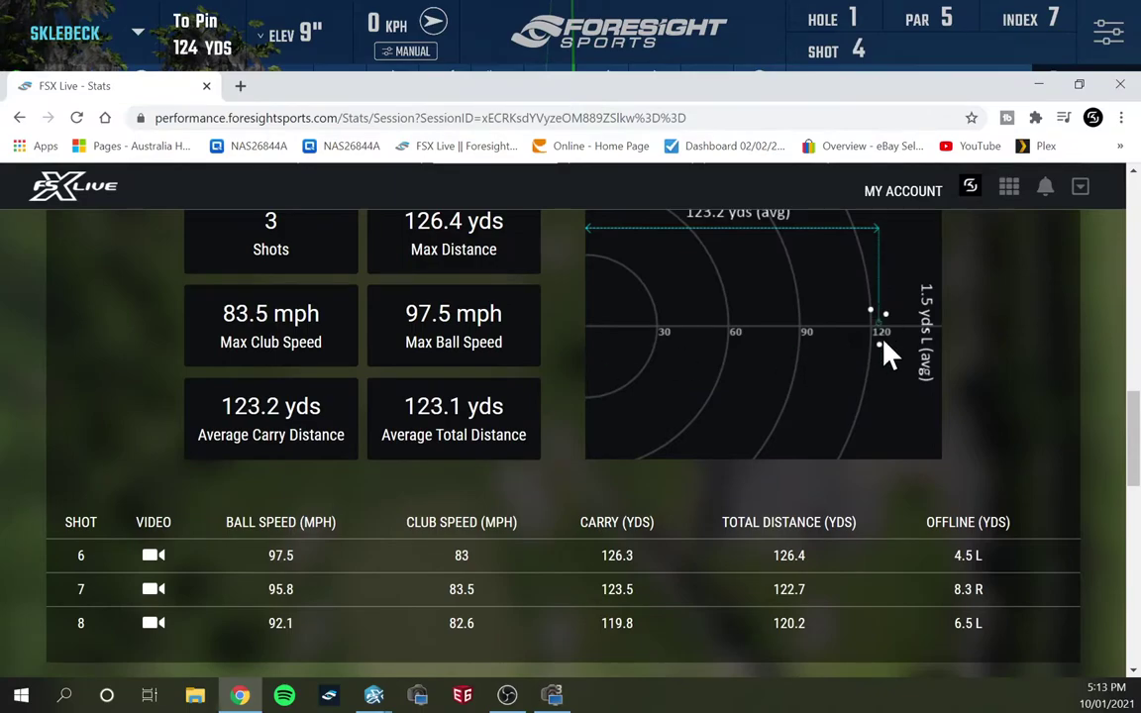
pyautogui.scroll(2, 807, 414)
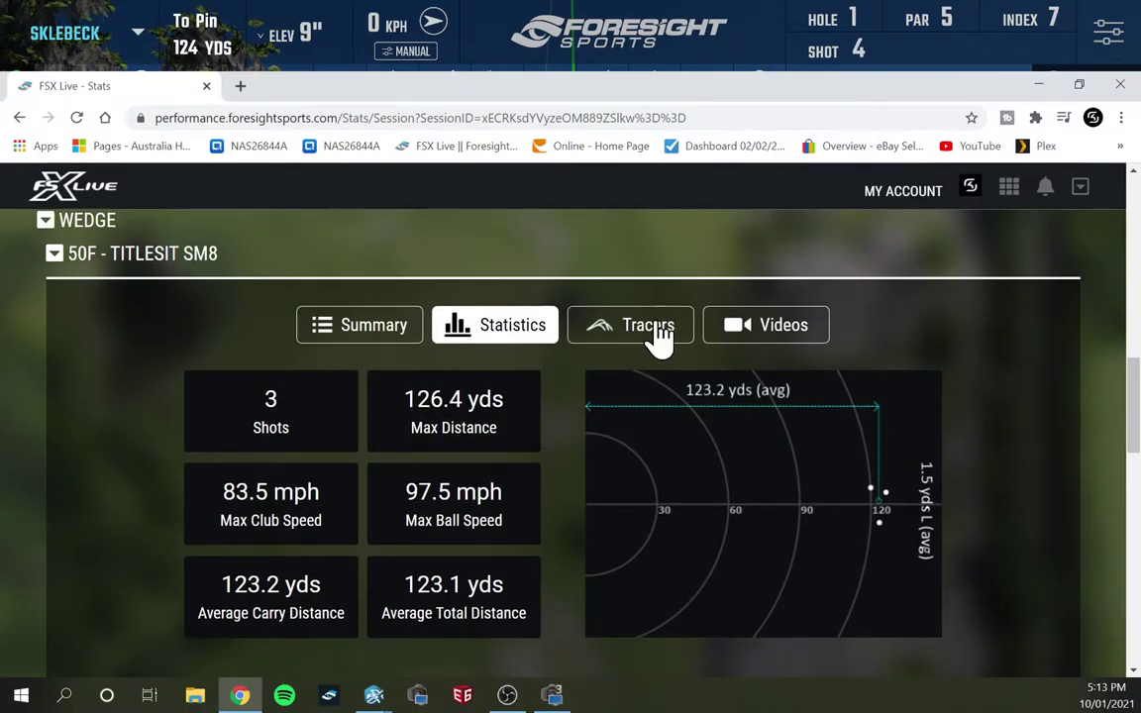
pyautogui.click(659, 335)
pyautogui.scroll(-1, 639, 464)
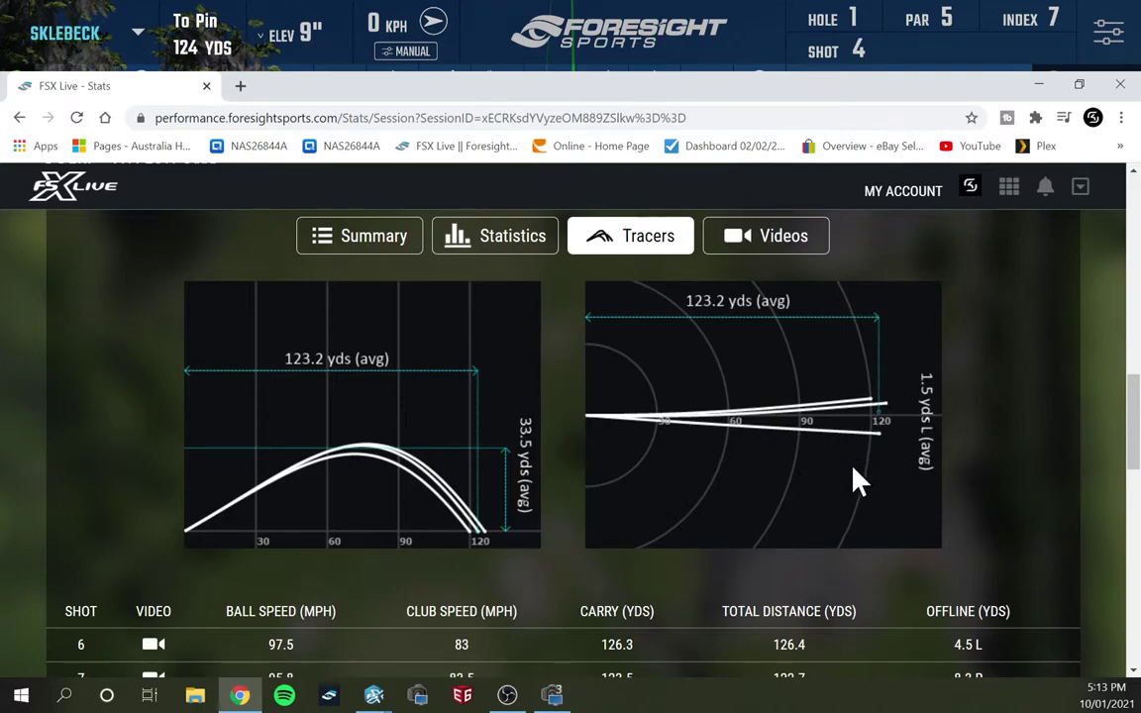
# - Show the 50F wedge's swing videos and play the Shot 6 video in full screen, replaying it before leaving full screen
pyautogui.click(778, 252)
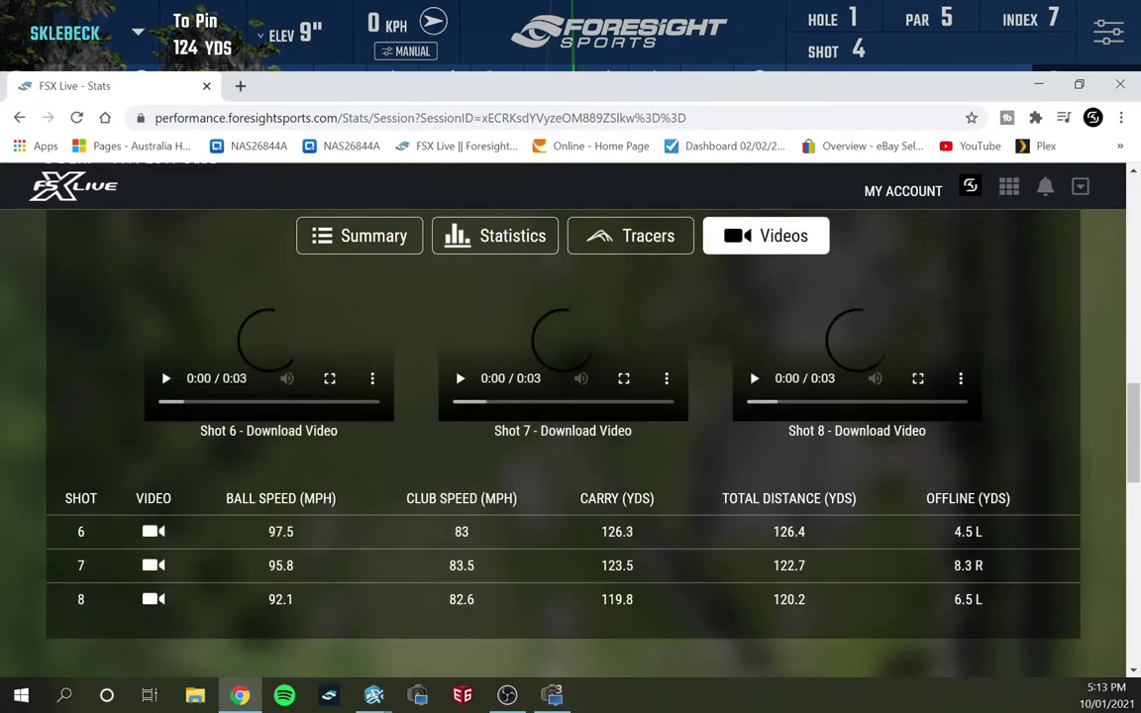
pyautogui.scroll(-2, 740, 527)
pyautogui.scroll(1, 721, 548)
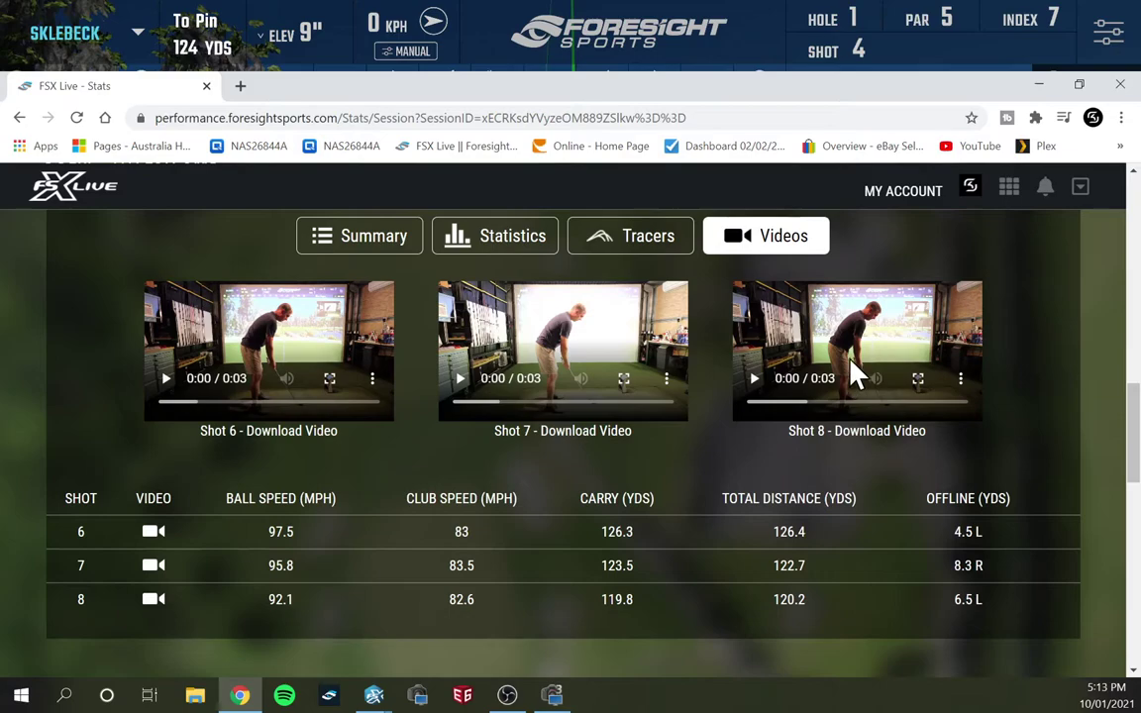
pyautogui.click(270, 337)
pyautogui.click(331, 381)
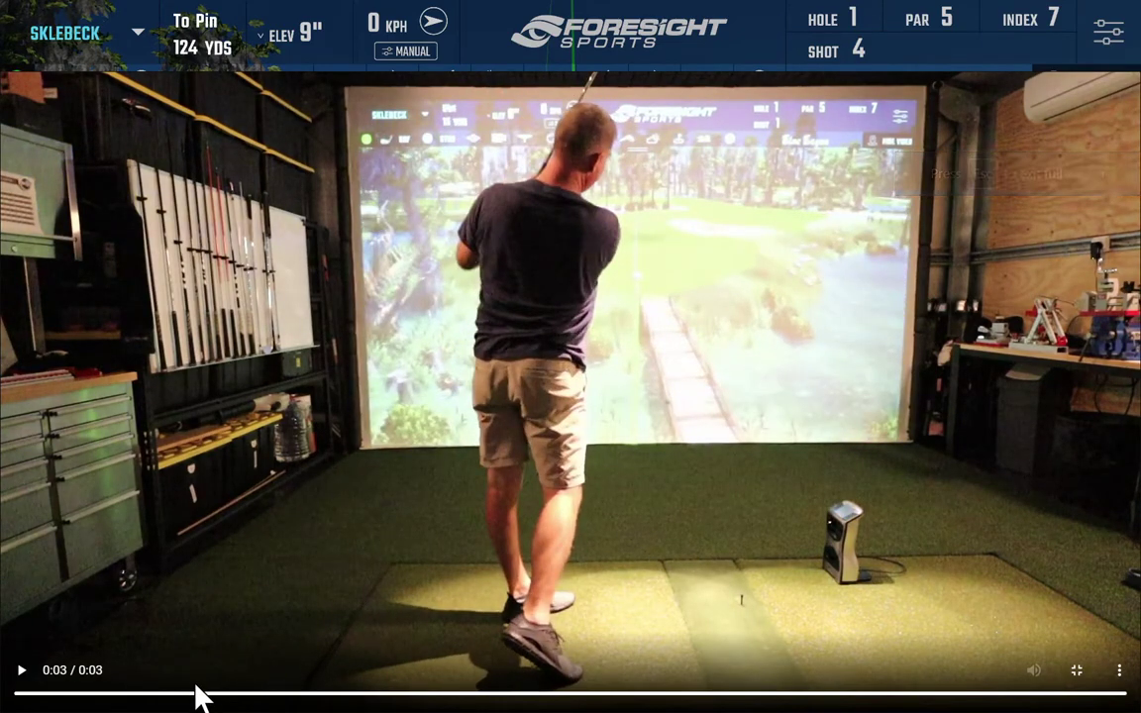
pyautogui.click(22, 672)
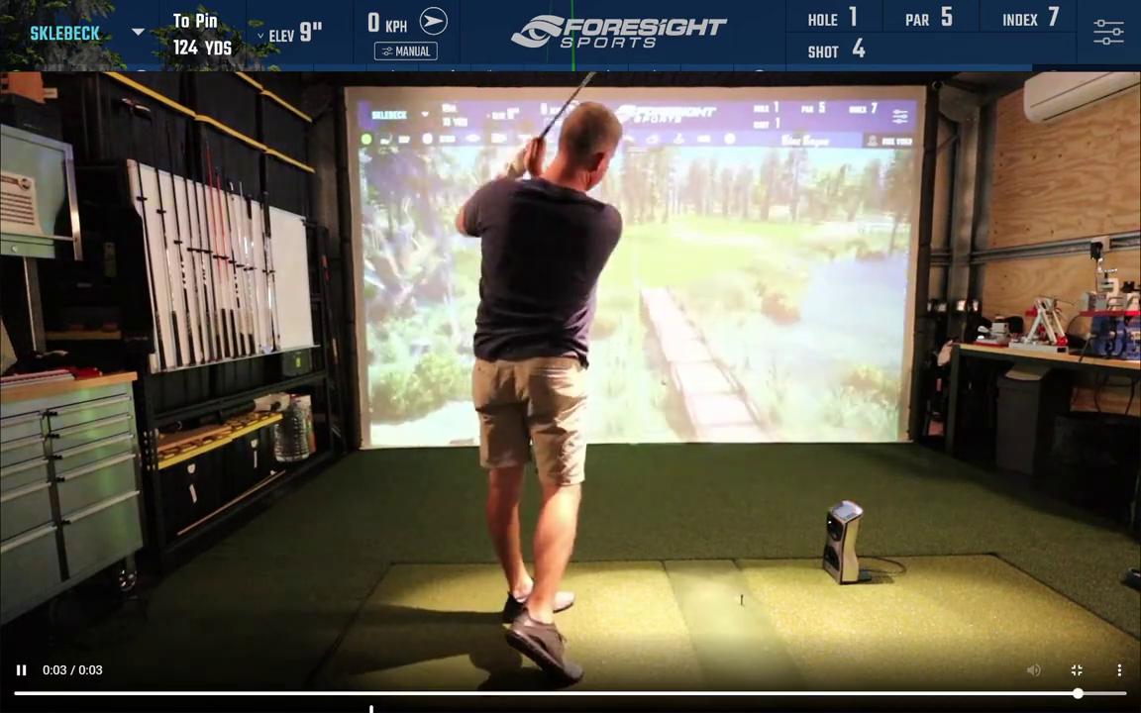
pyautogui.click(22, 674)
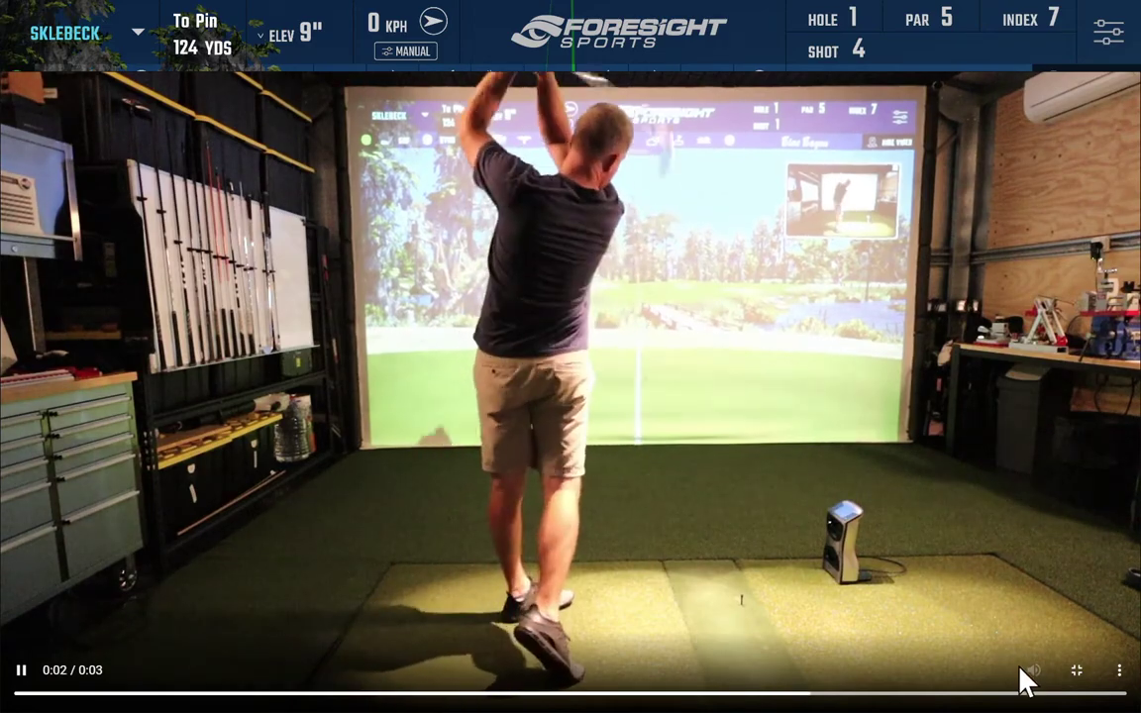
pyautogui.click(1076, 670)
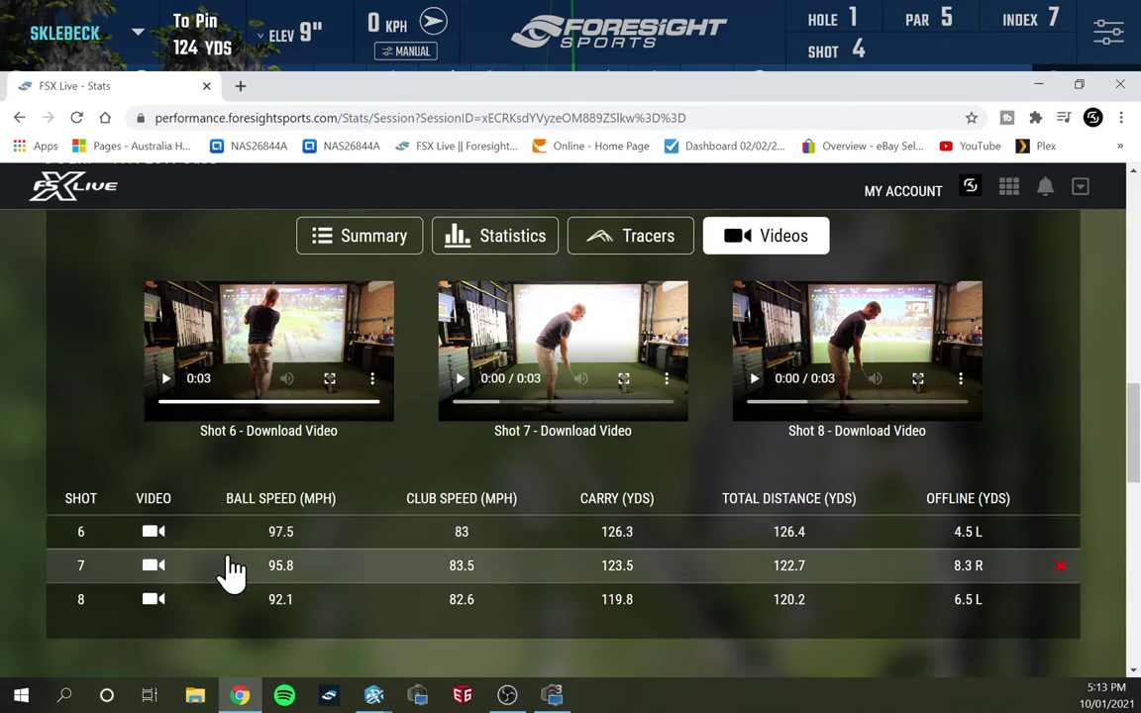
# - Expand shot 6 in the wedge's shot table and download its swing video
pyautogui.click(274, 543)
pyautogui.scroll(-3, 473, 619)
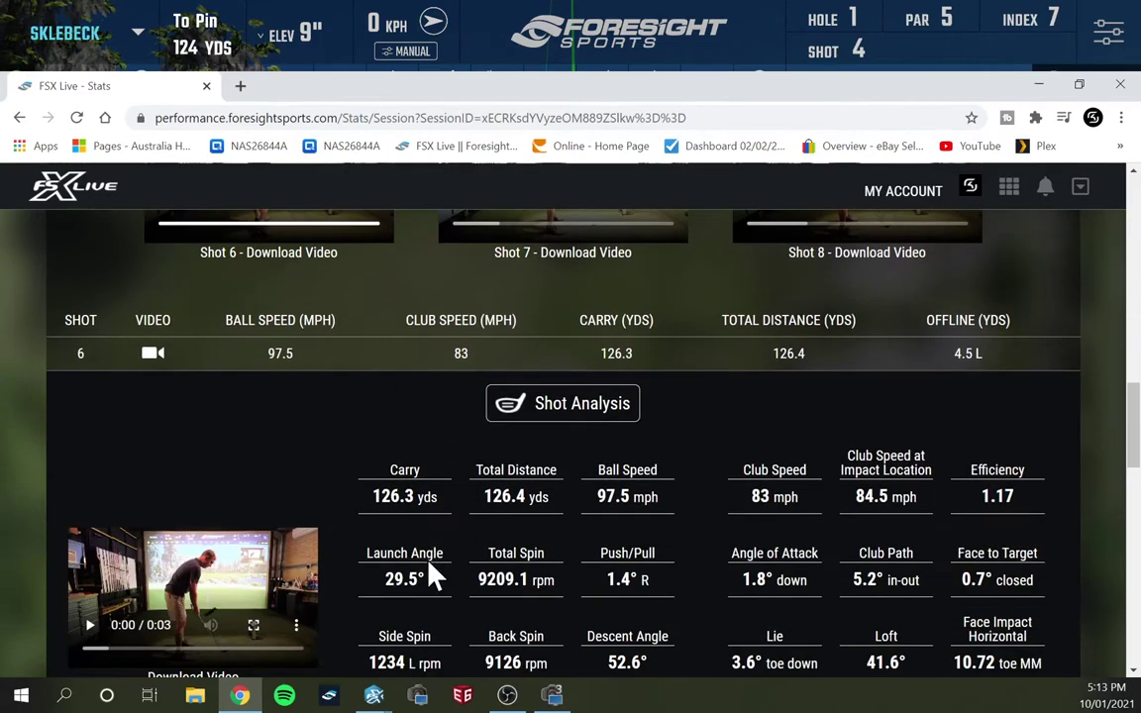
pyautogui.scroll(-3, 463, 476)
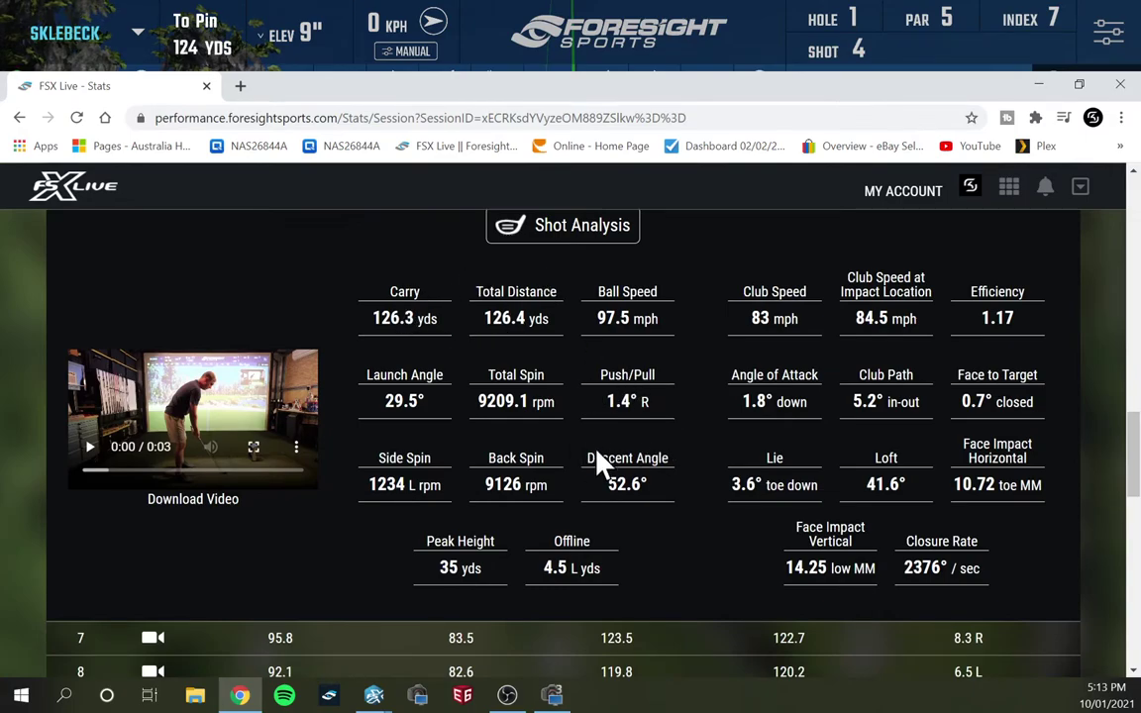
pyautogui.scroll(2, 565, 467)
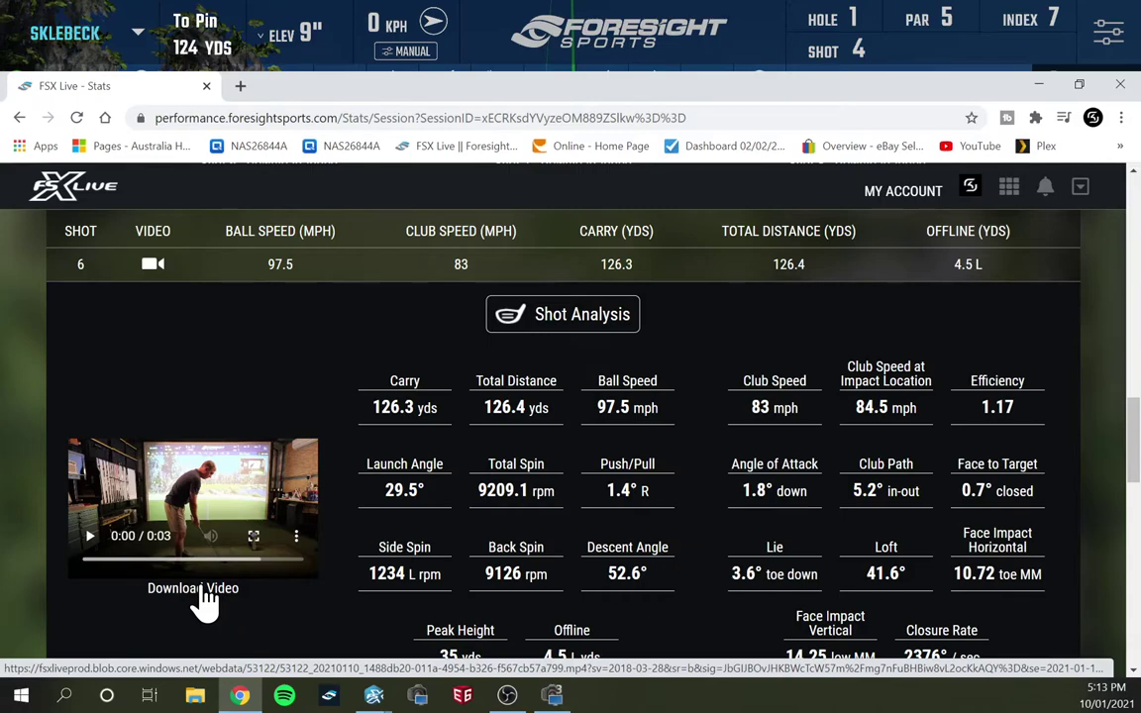
pyautogui.click(203, 598)
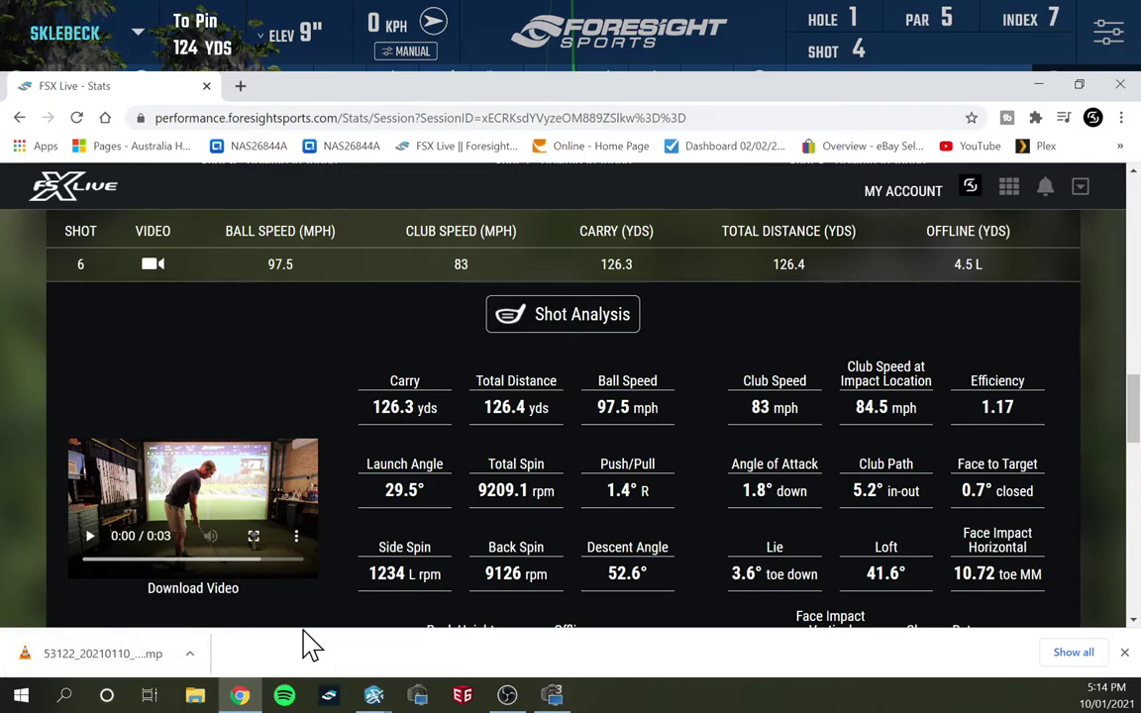
# - Open the Shot Analysis for shot 6 and play its swing video, viewing it briefly in full screen
pyautogui.scroll(-1, 560, 451)
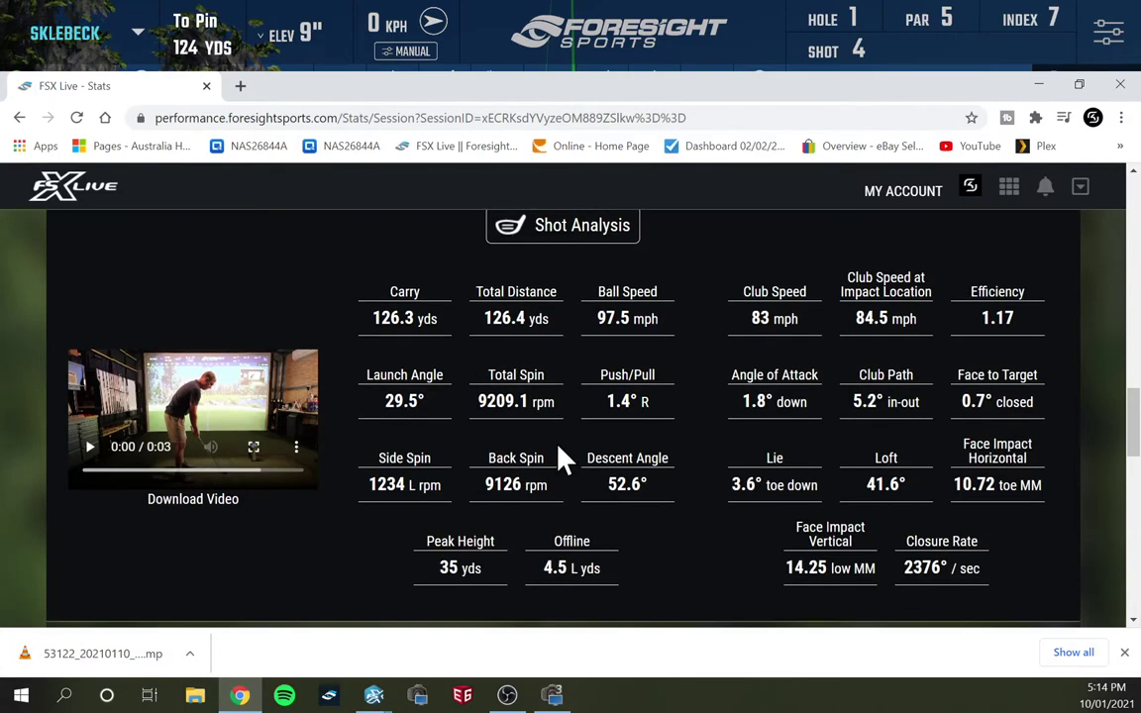
pyautogui.scroll(3, 575, 474)
pyautogui.click(592, 505)
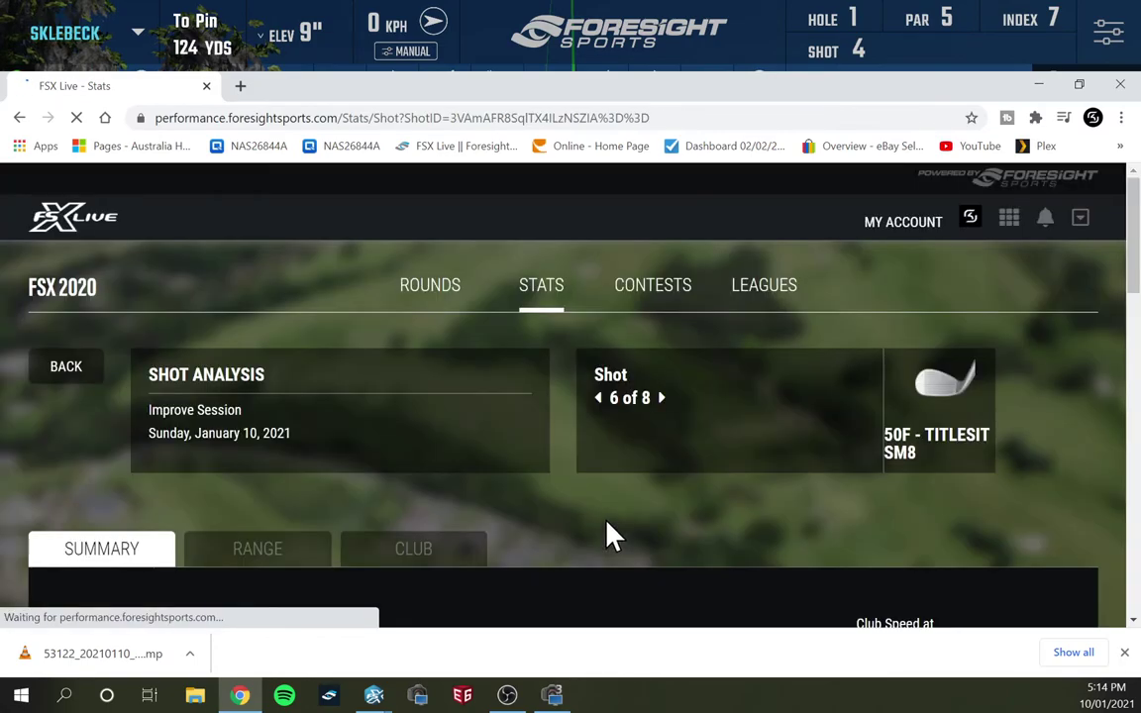
pyautogui.scroll(-4, 609, 524)
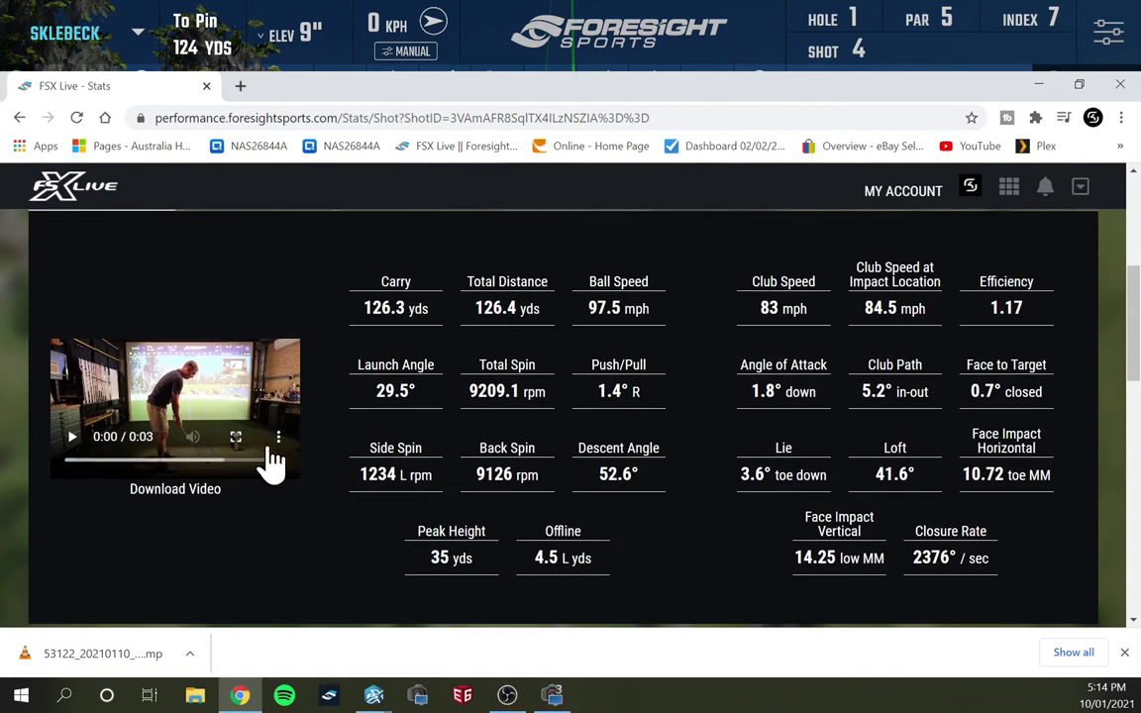
pyautogui.click(73, 437)
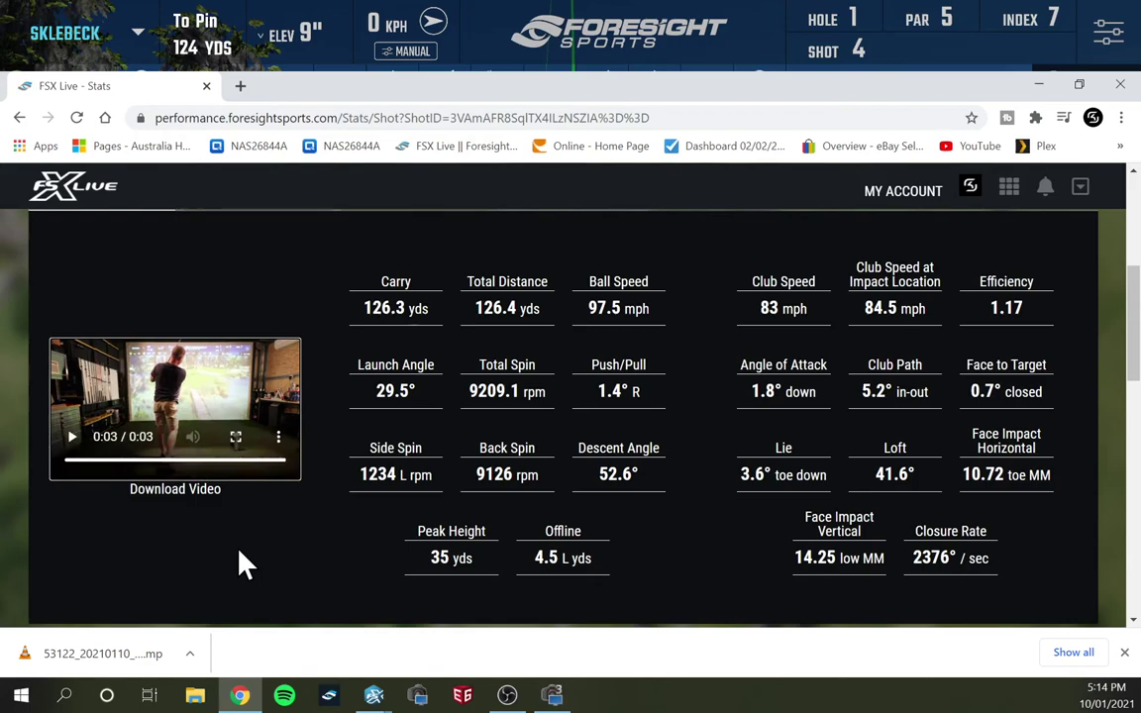
pyautogui.click(235, 437)
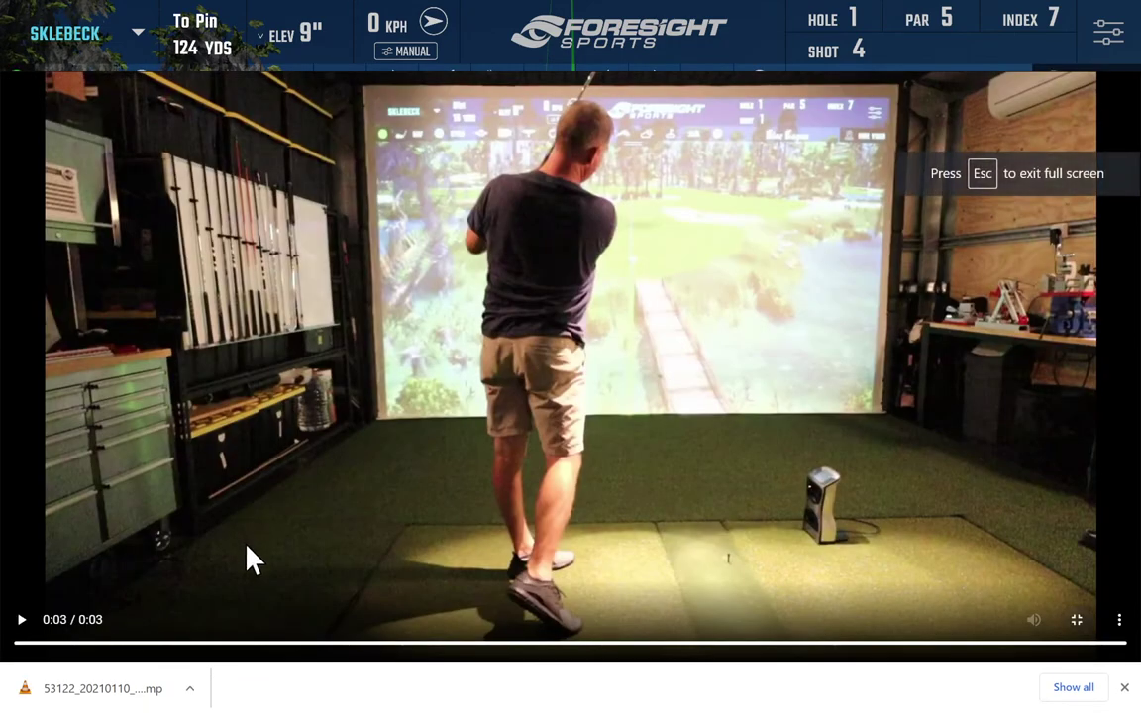
pyautogui.click(1077, 620)
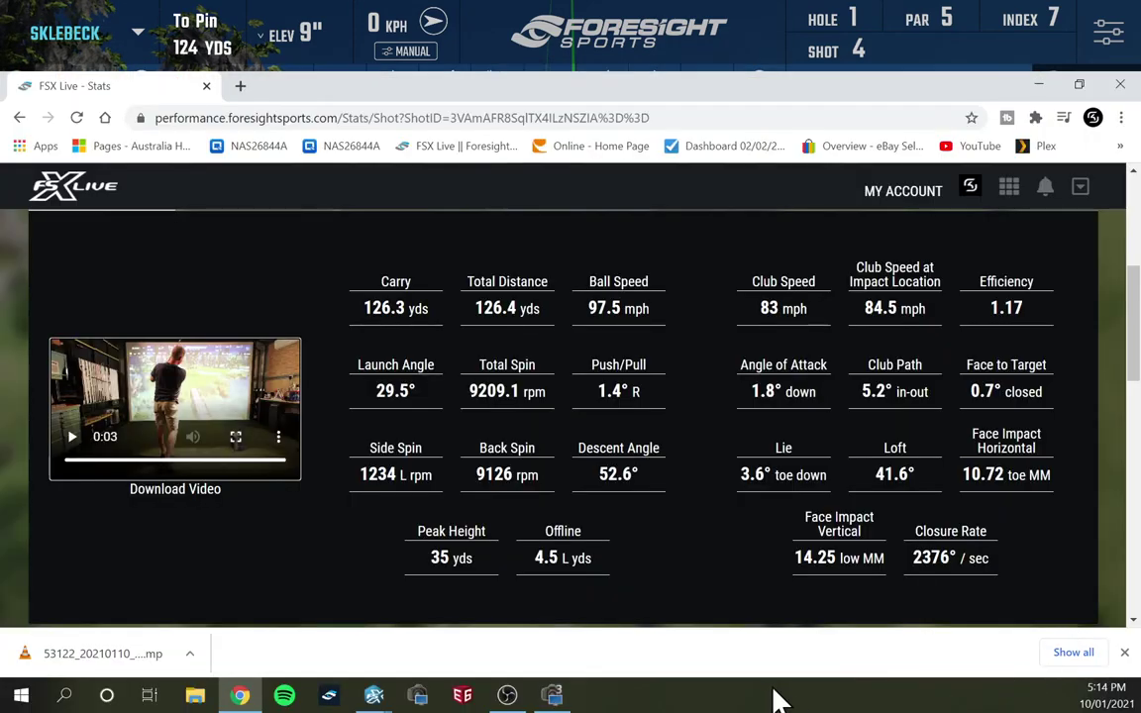
# - View the Range charts of shot 6's ball flight in the shot analysis
pyautogui.scroll(1, 535, 510)
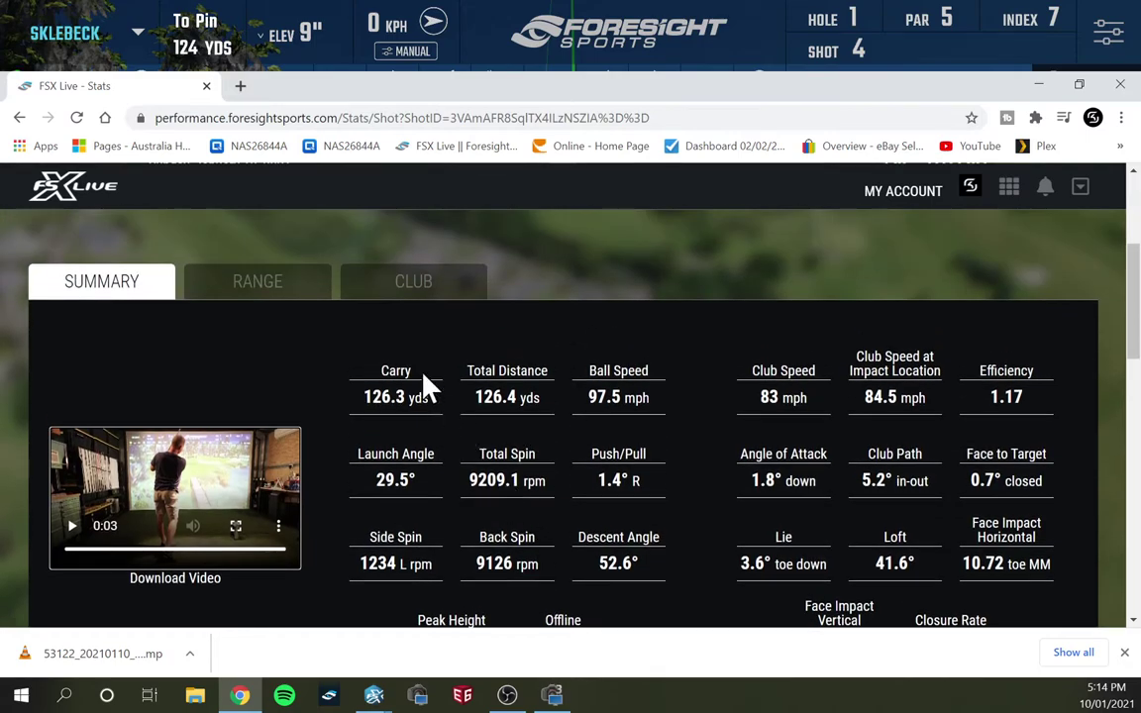
pyautogui.click(273, 287)
pyautogui.scroll(-2, 442, 487)
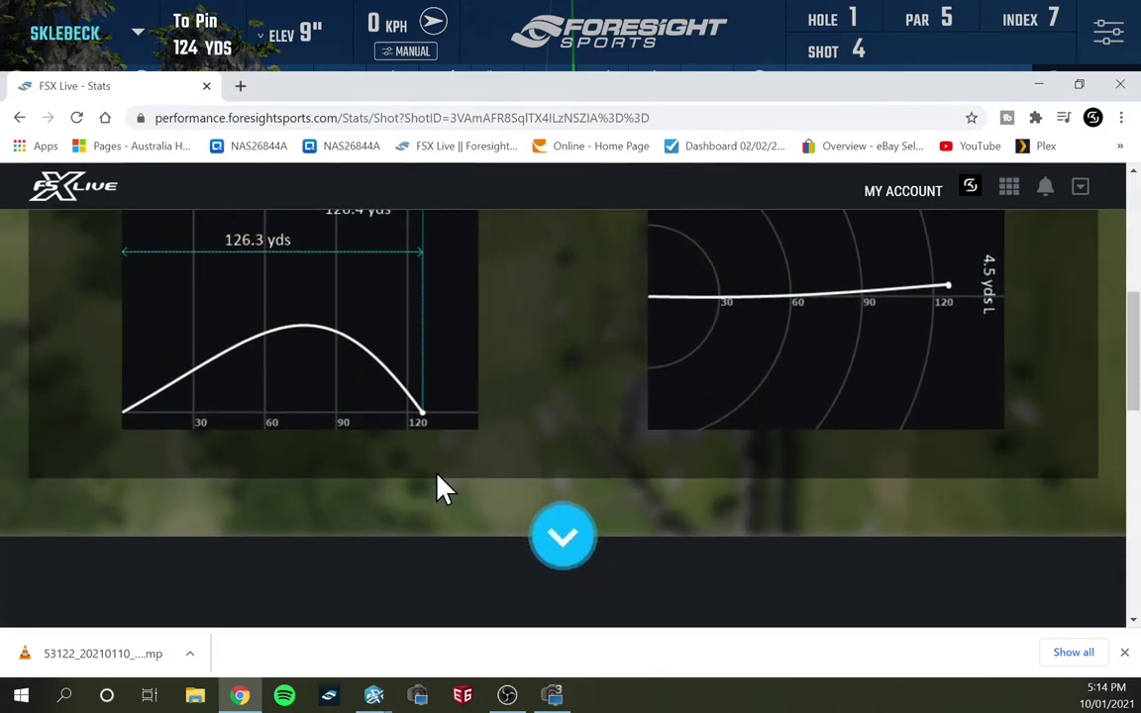
pyautogui.scroll(1, 443, 488)
pyautogui.scroll(2, 446, 485)
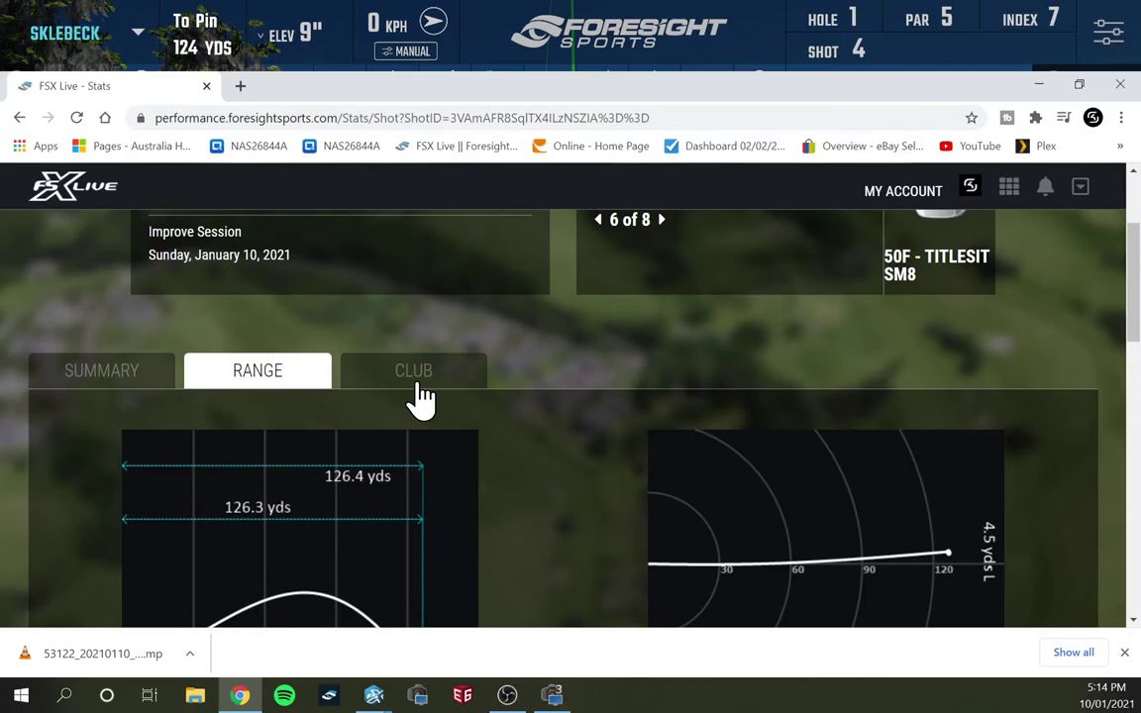
# - Examine the Club impact diagrams for shot 6 and return to the shot's Summary data
pyautogui.click(414, 381)
pyautogui.scroll(-1, 475, 515)
pyautogui.scroll(-2, 500, 520)
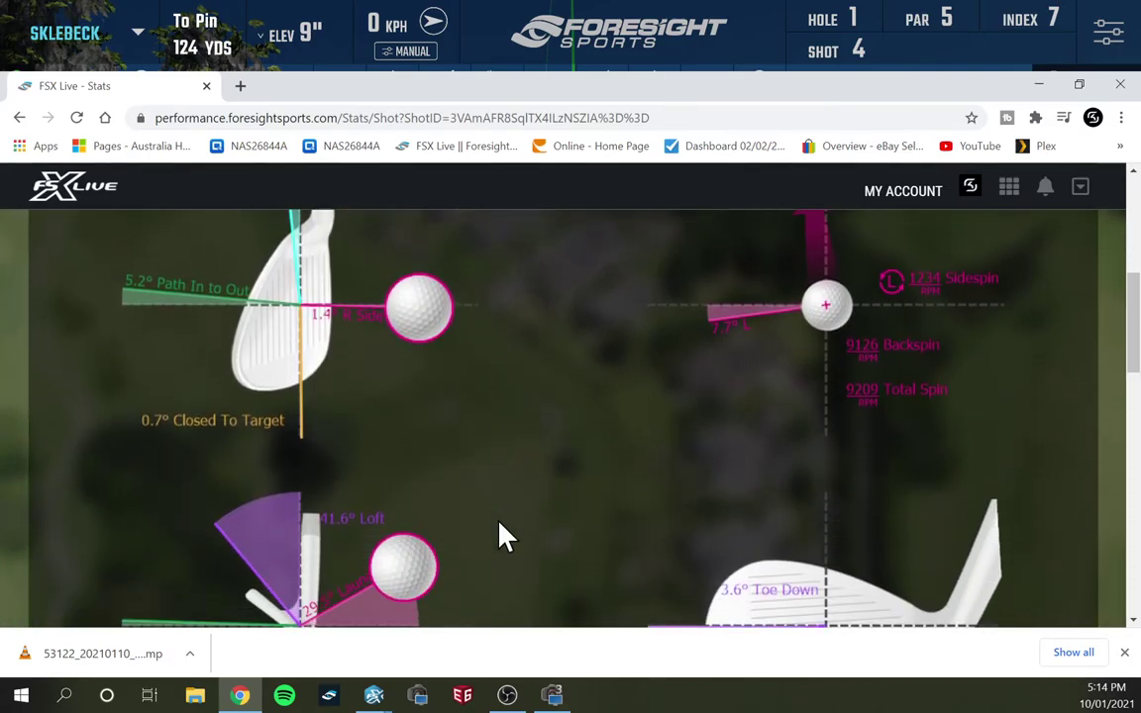
pyautogui.scroll(-1, 500, 522)
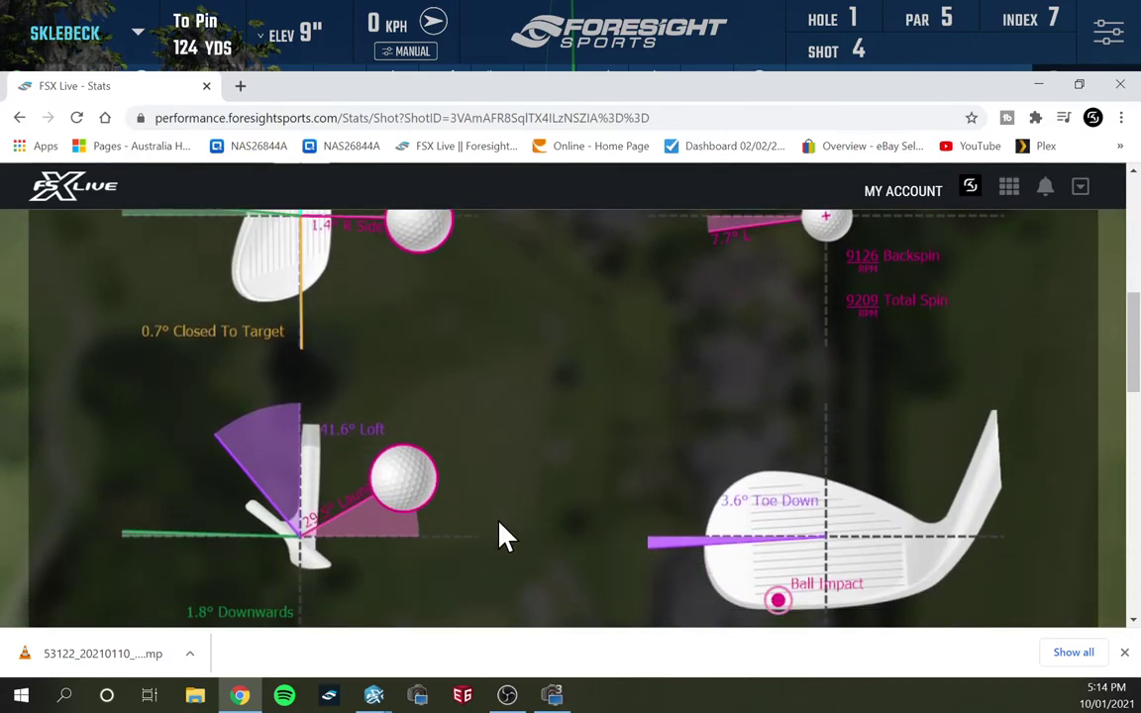
pyautogui.scroll(4, 502, 535)
pyautogui.click(144, 466)
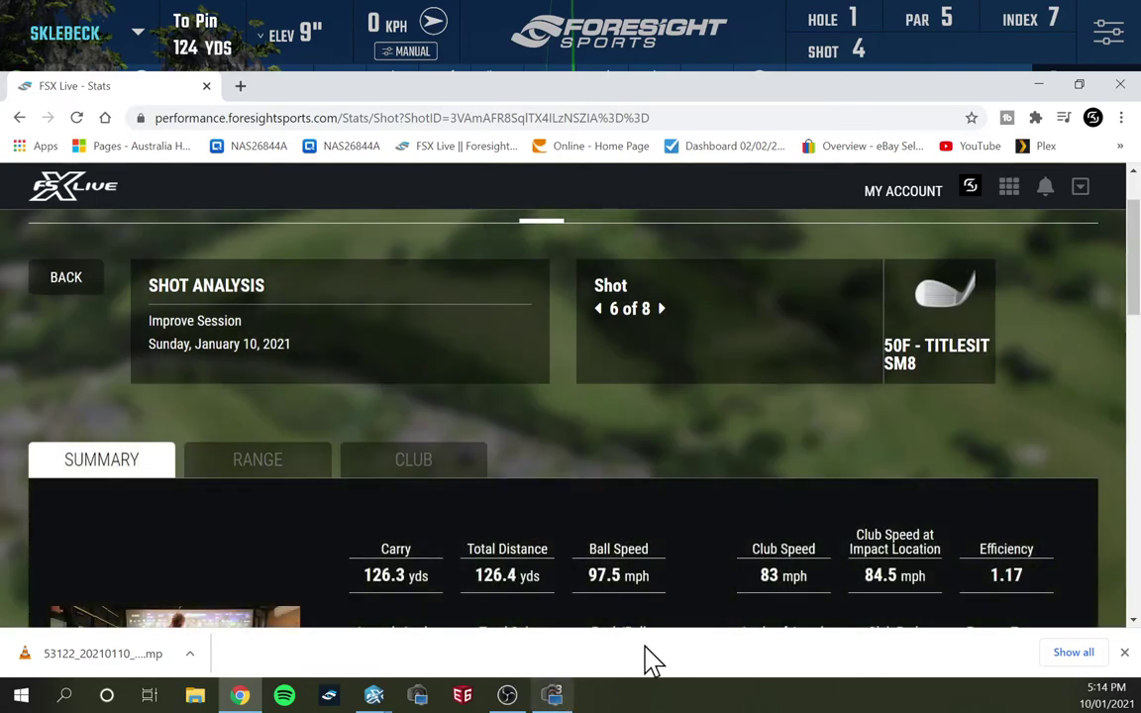
pyautogui.scroll(-2, 630, 566)
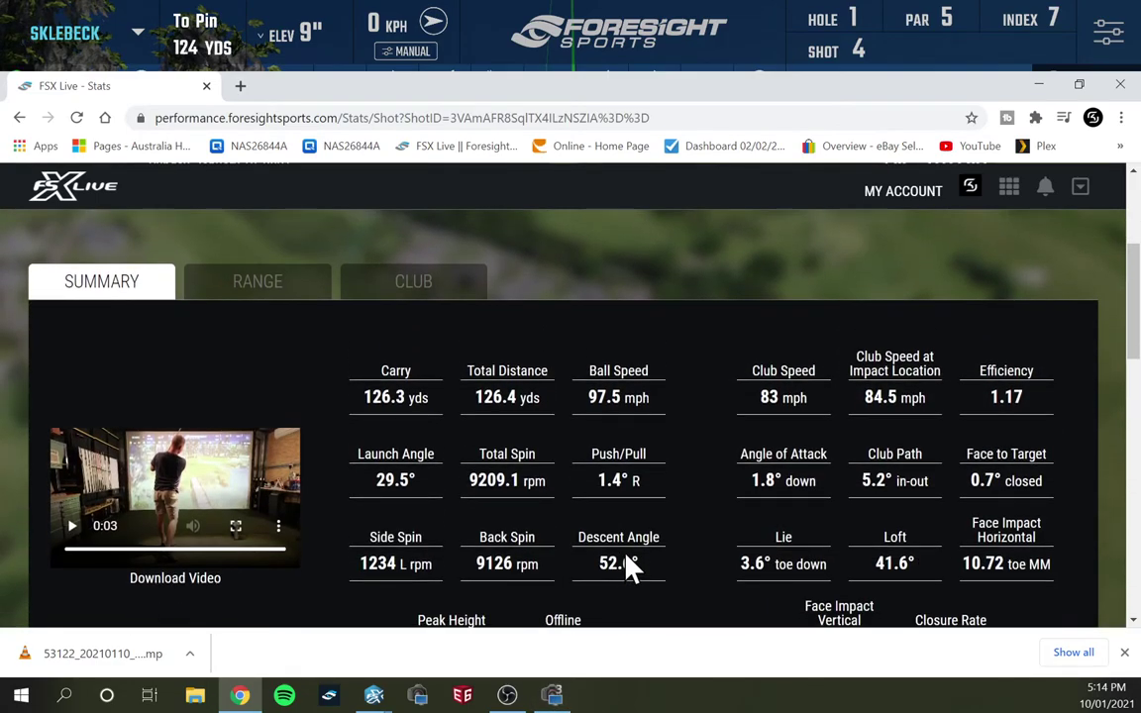